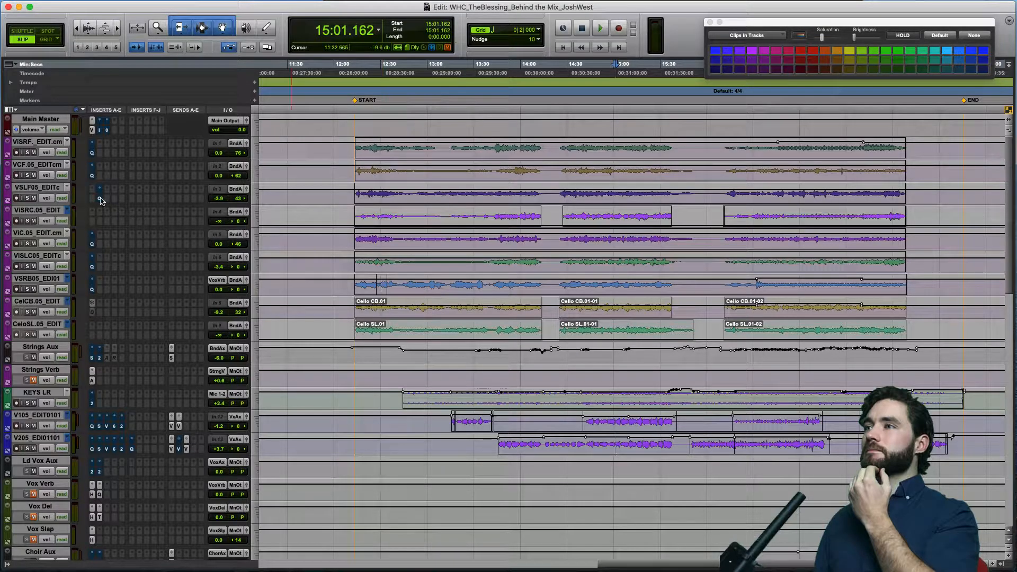
Select the nine string tracks from ViSRF through CeloSL and look over the vocal, choir and keys tracks in the session.
click(51, 142)
shift+click(48, 324)
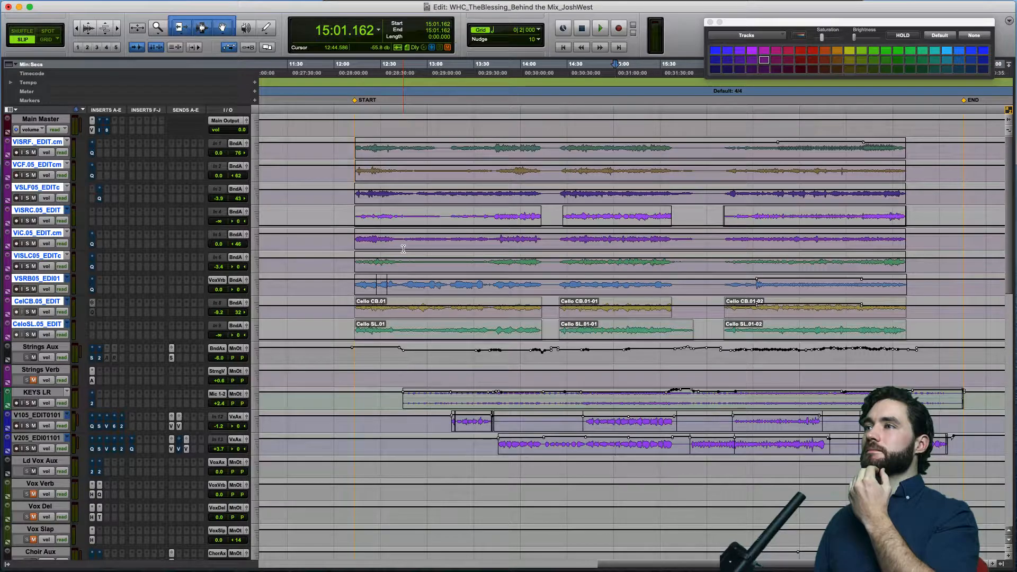
scroll(403, 249, down, 3)
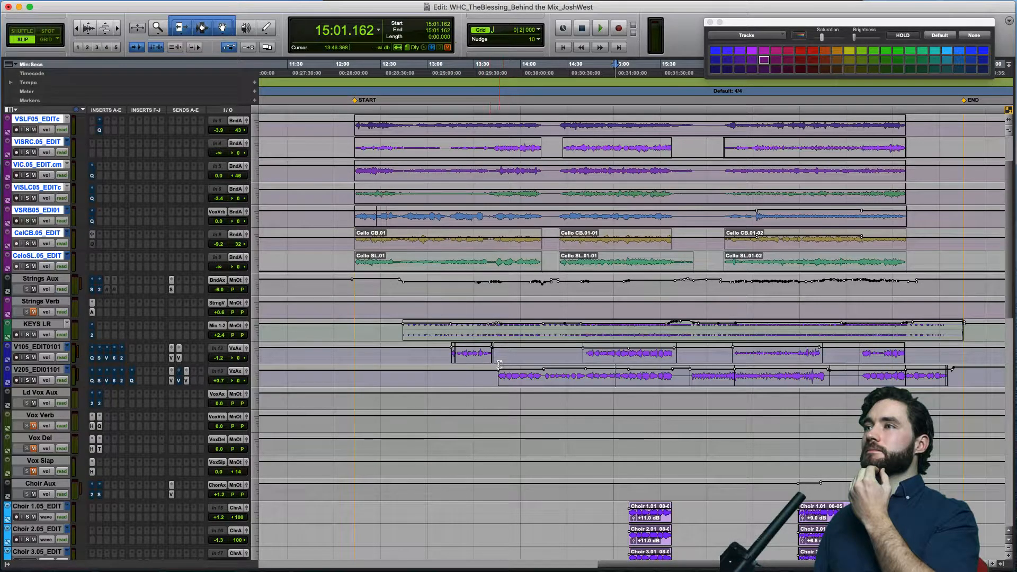
scroll(500, 363, down, 2)
scroll(499, 363, down, 9)
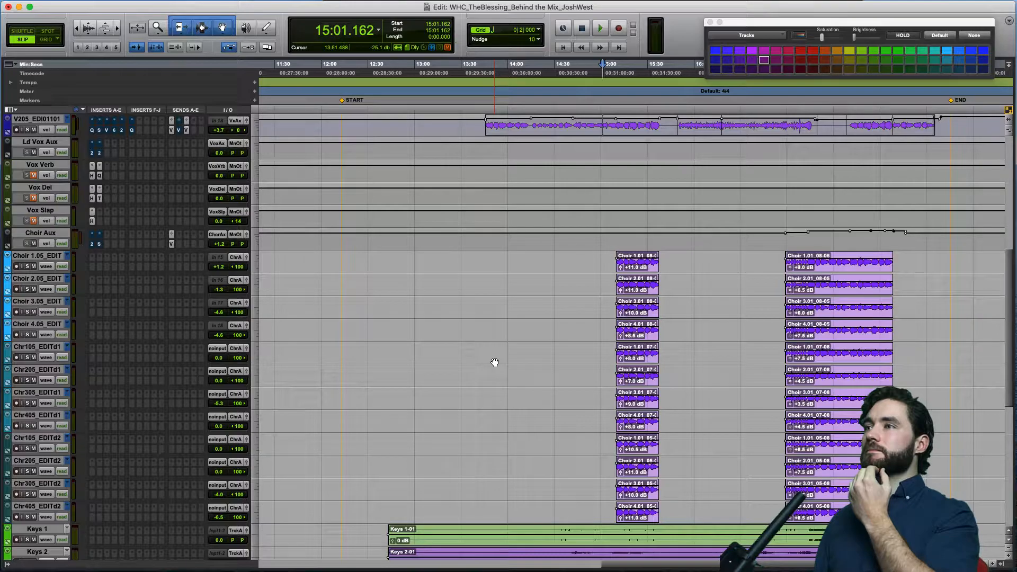
scroll(495, 362, down, 10)
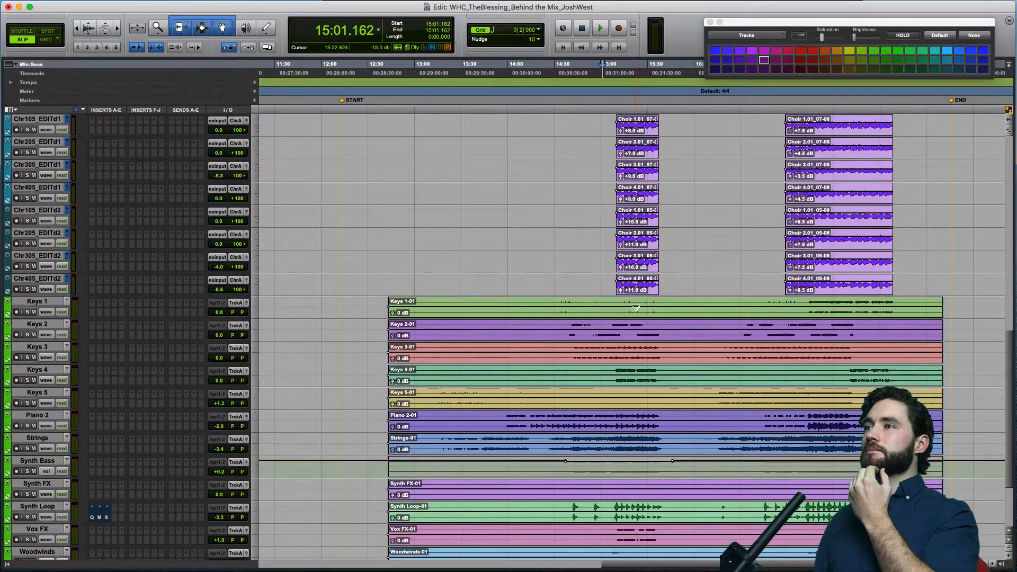
scroll(539, 356, down, 3)
scroll(539, 355, down, 1)
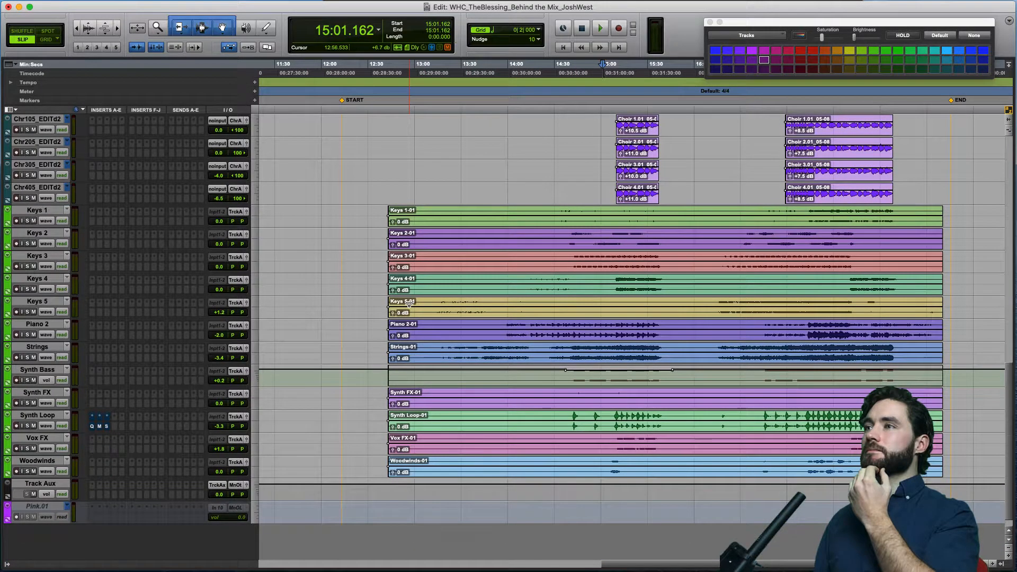
scroll(424, 301, up, 20)
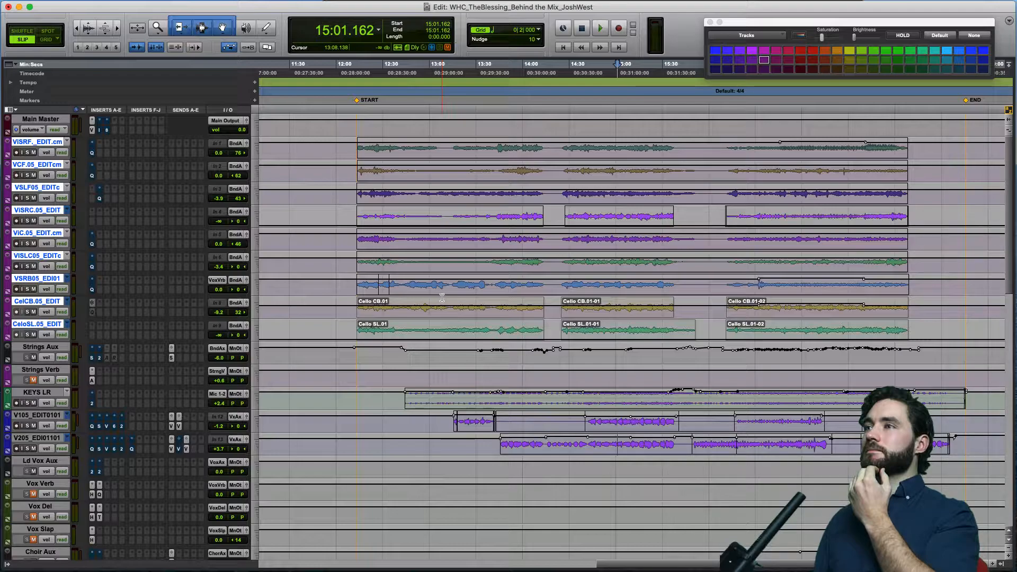
Play the full mix from 15:01.162 while viewing the vocal and choir tracks, and stop playback.
key(space)
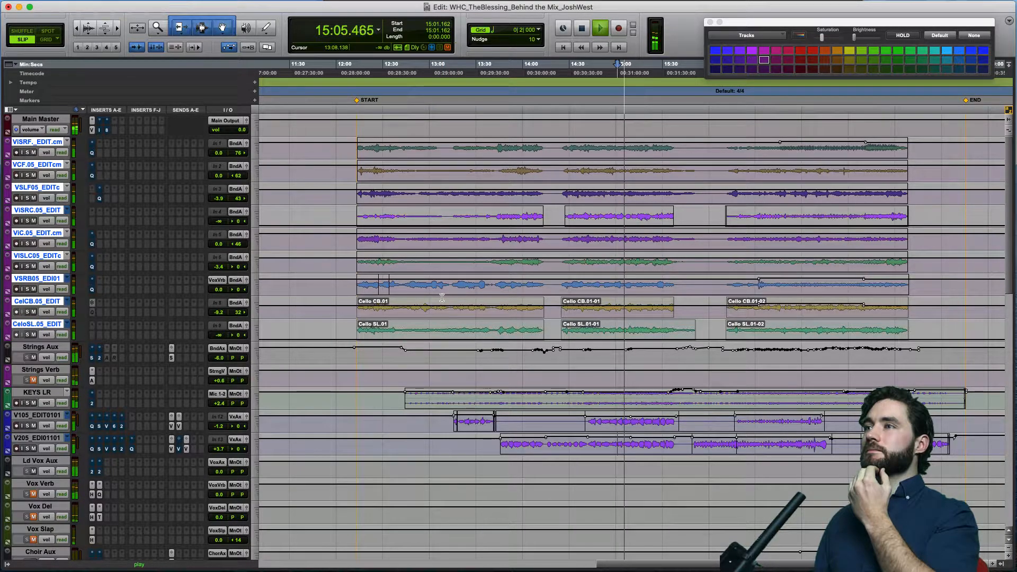
scroll(595, 355, down, 6)
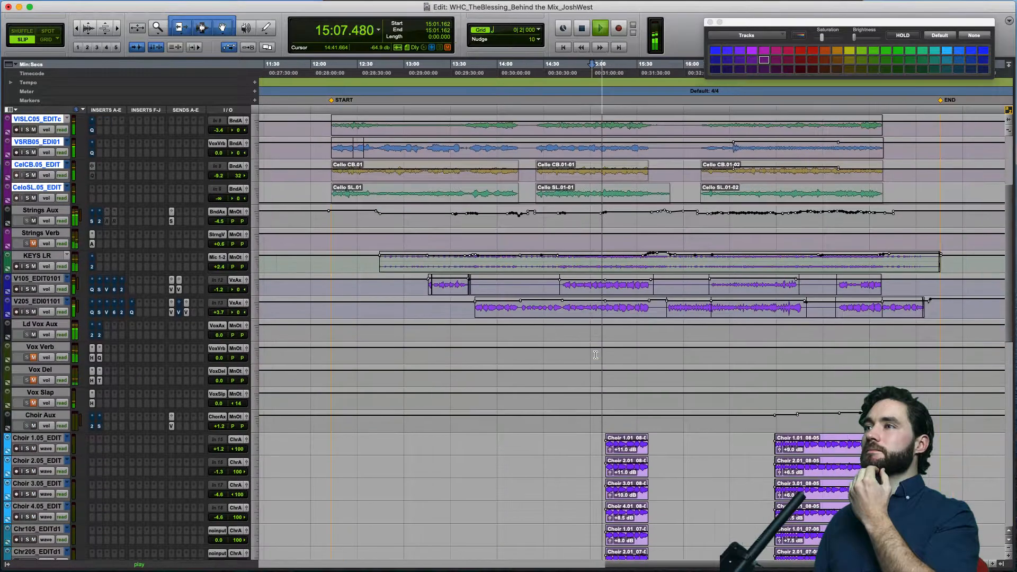
scroll(595, 355, down, 1)
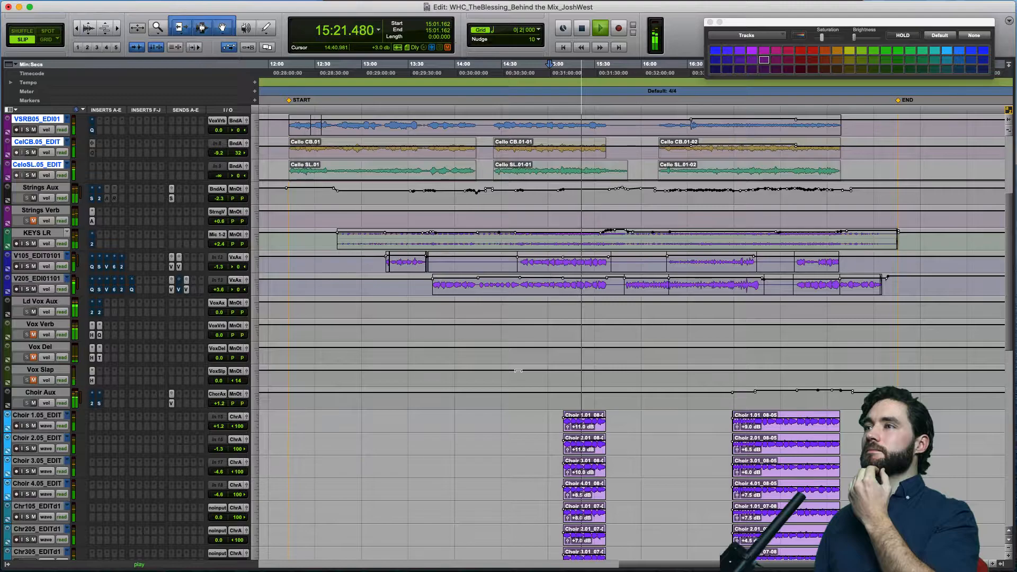
key(space)
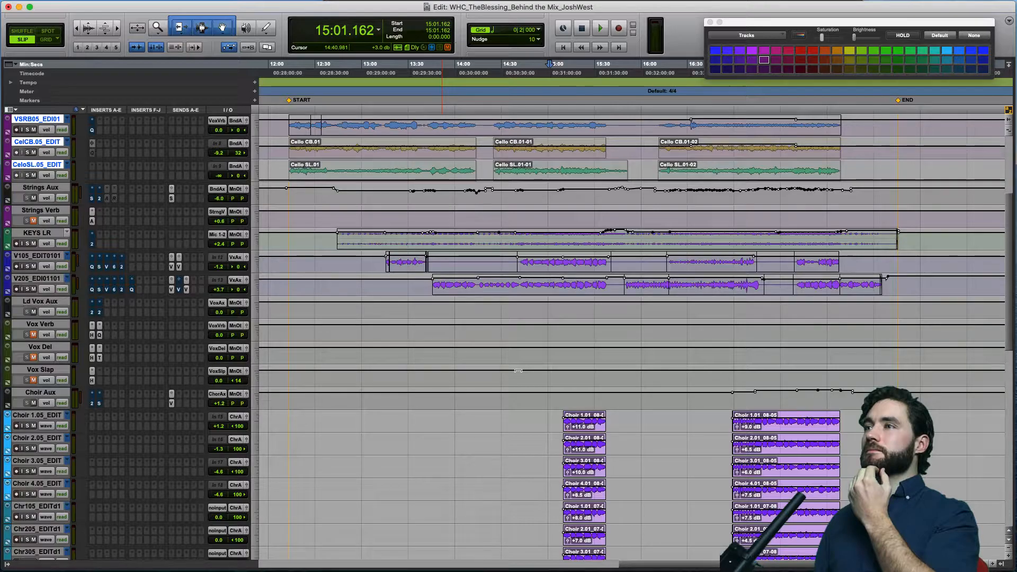
scroll(517, 370, up, 7)
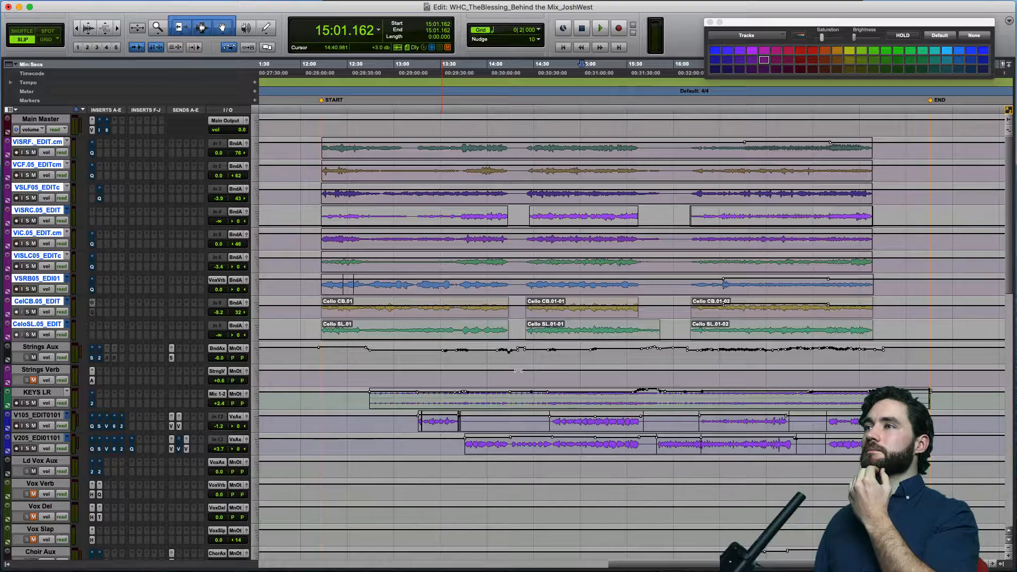
Clear the track selection and set the playback position to 12:13.369 at the start of the string clips.
click(36, 143)
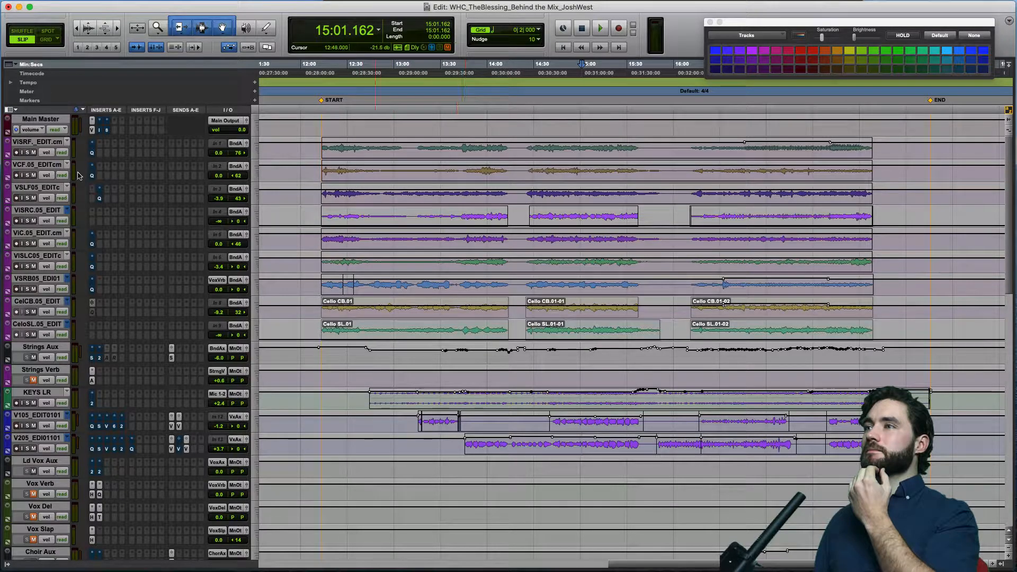
click(315, 146)
click(322, 147)
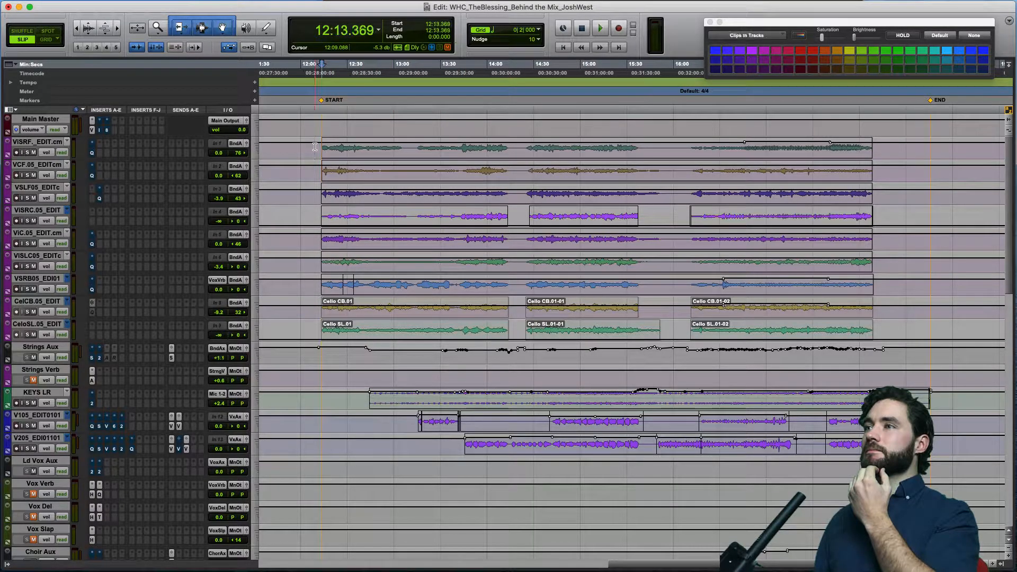
Solo the nine string tracks from ViSRF through CeloSL and play them from 12:13.369.
click(37, 142)
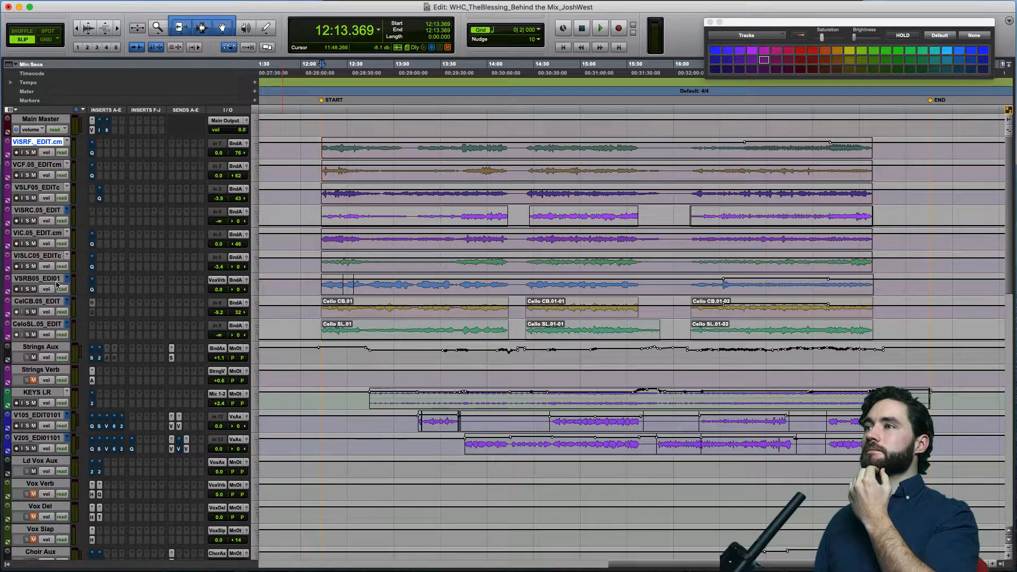
shift+click(45, 324)
click(27, 243)
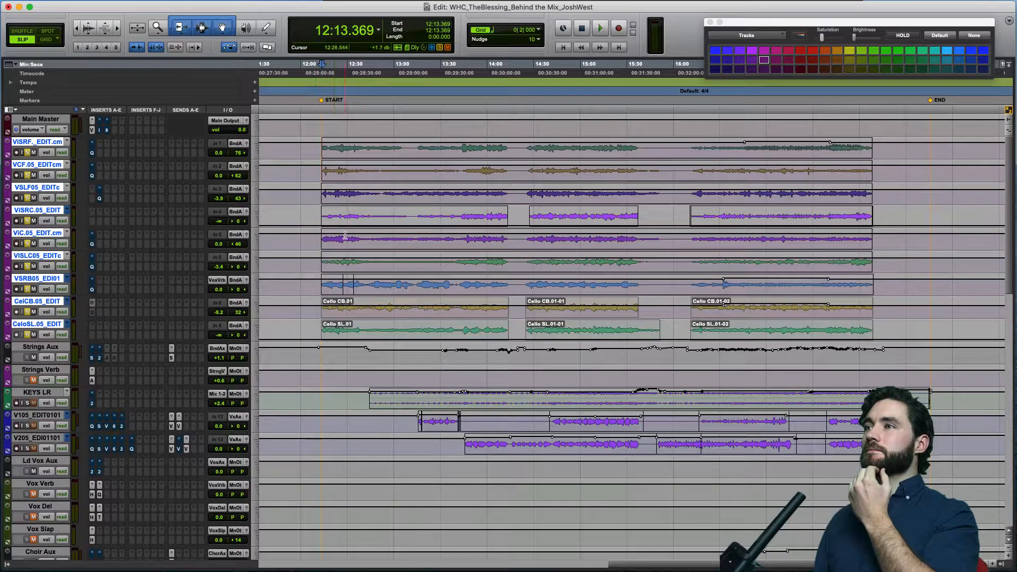
key(space)
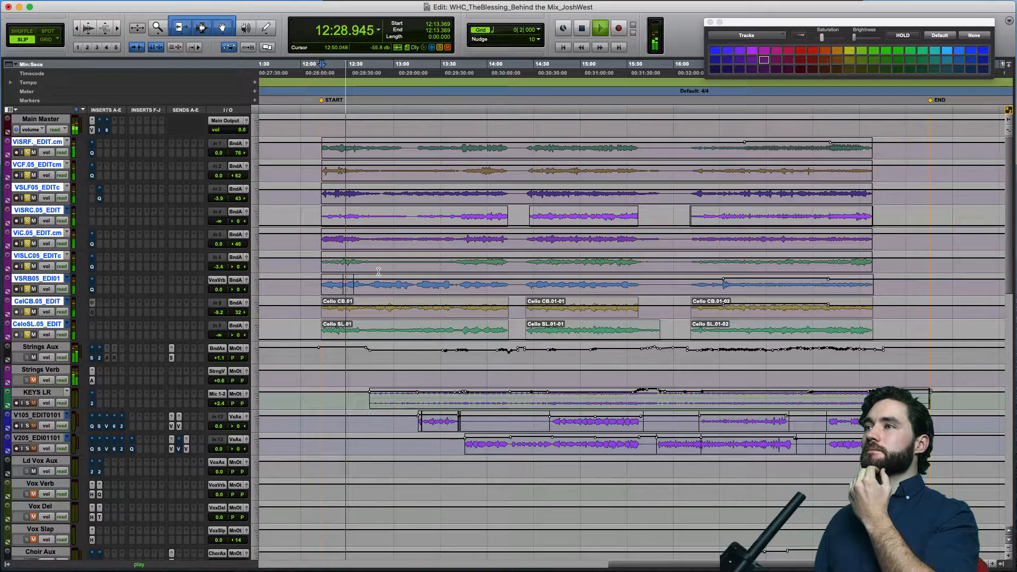
key(space)
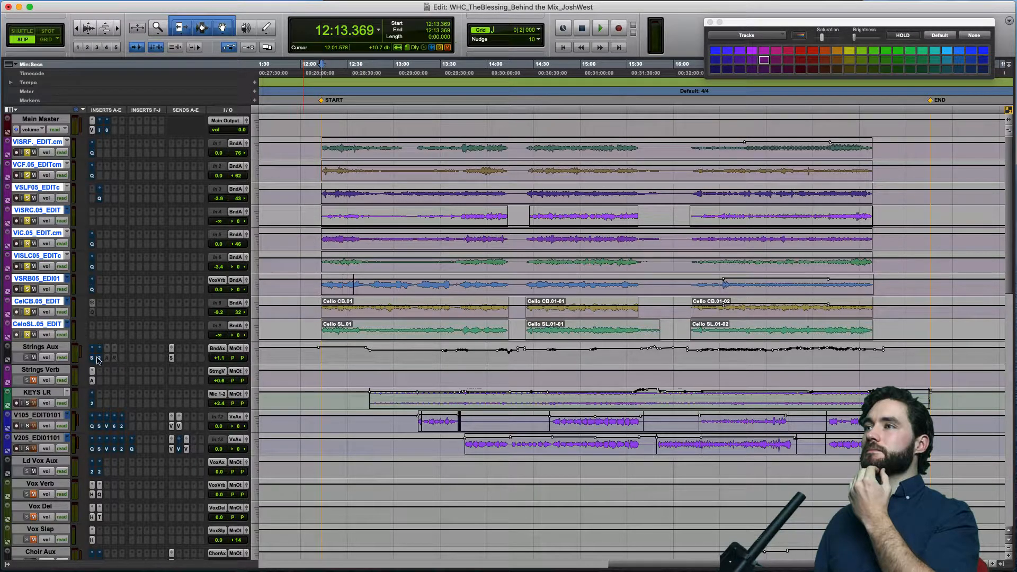
Examine the output routing options of the nine string tracks without changing them, and select the Strings Aux track.
click(49, 348)
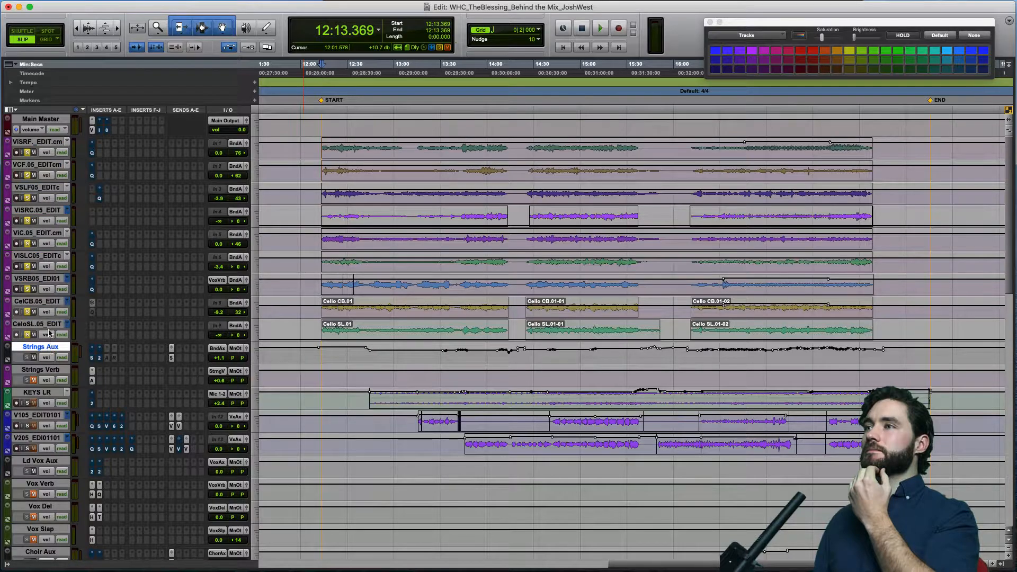
click(47, 324)
shift+click(48, 141)
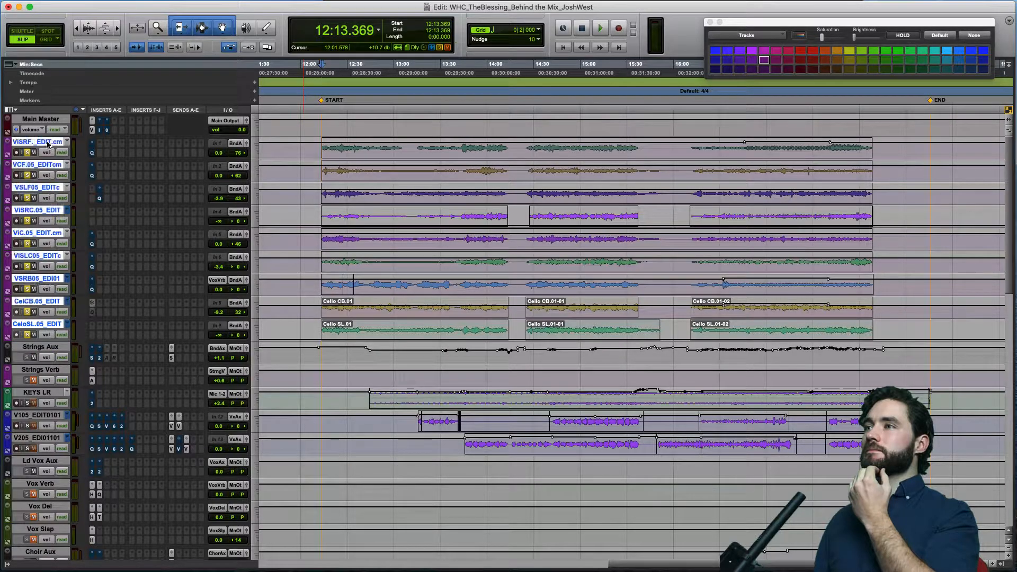
click(239, 144)
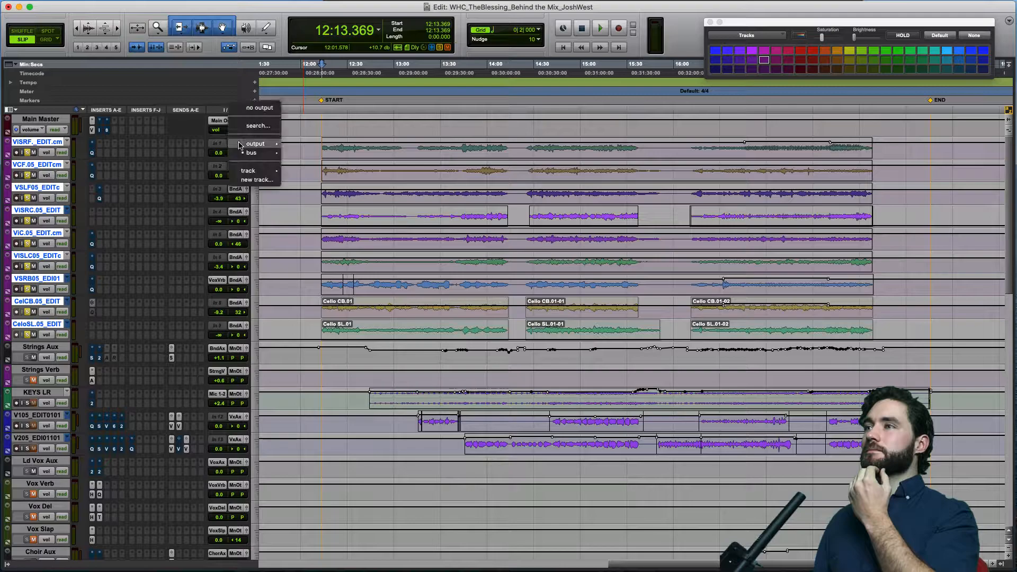
click(132, 326)
click(40, 347)
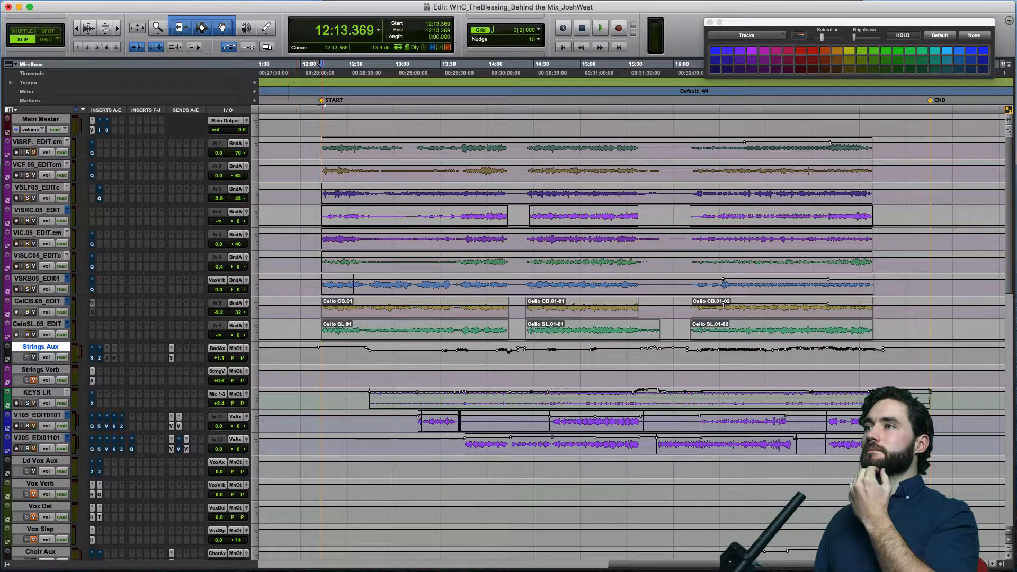
Open the FabFilter Pro-Q 2 on the soloed ViSRF track and play it from 12:13.866 with the EQ bypassed.
click(321, 104)
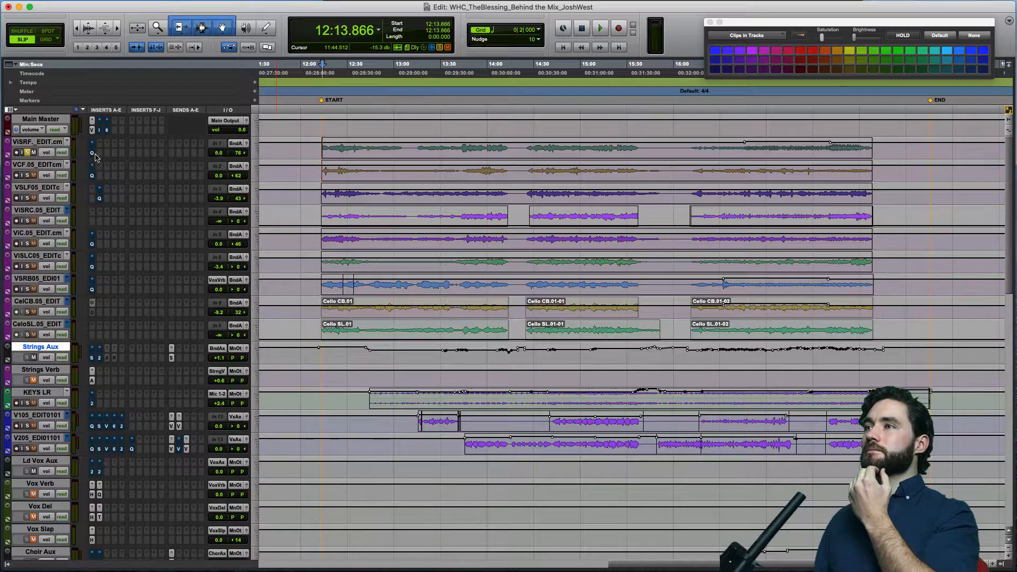
click(93, 154)
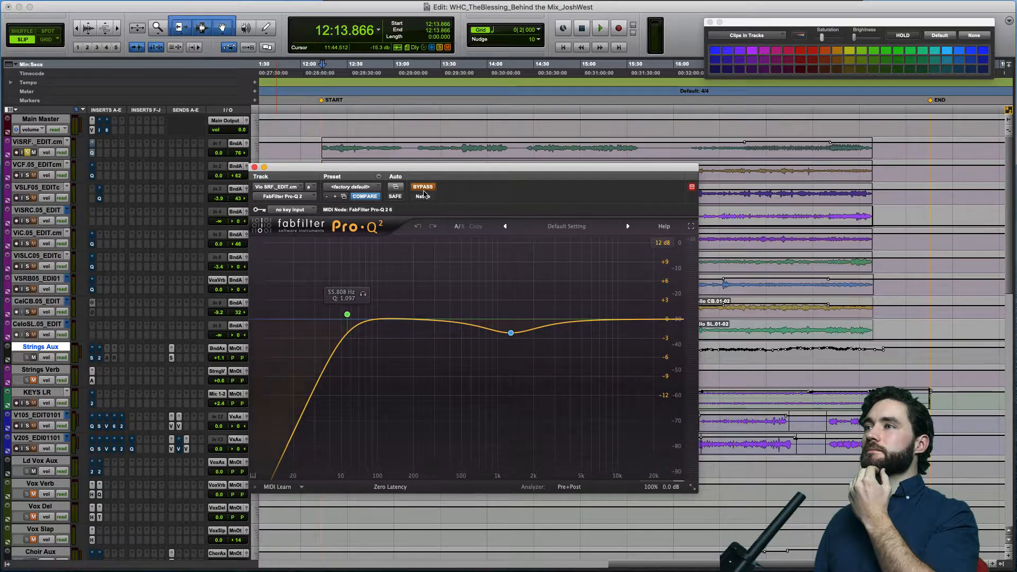
mouse_move(511, 337)
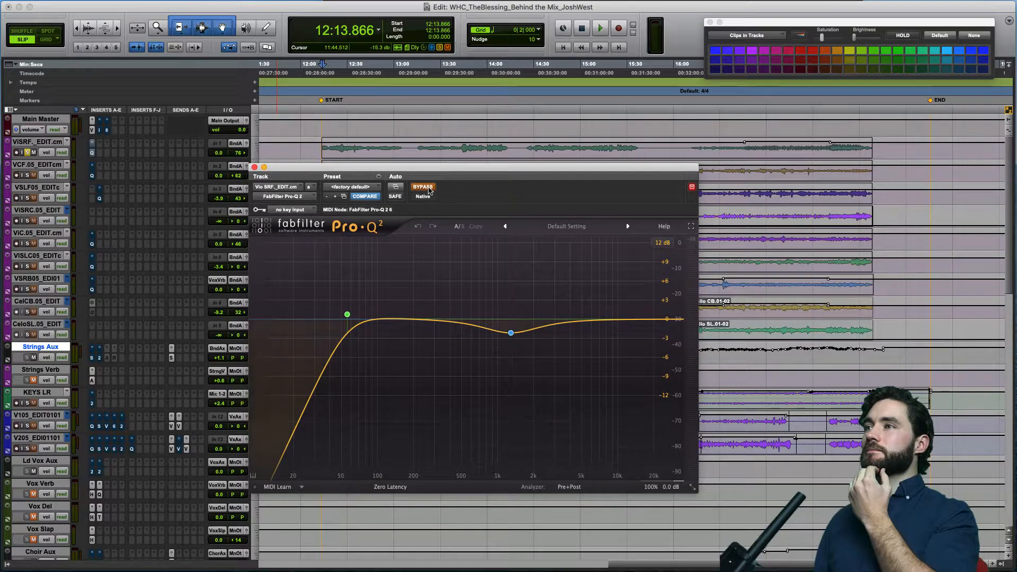
key(space)
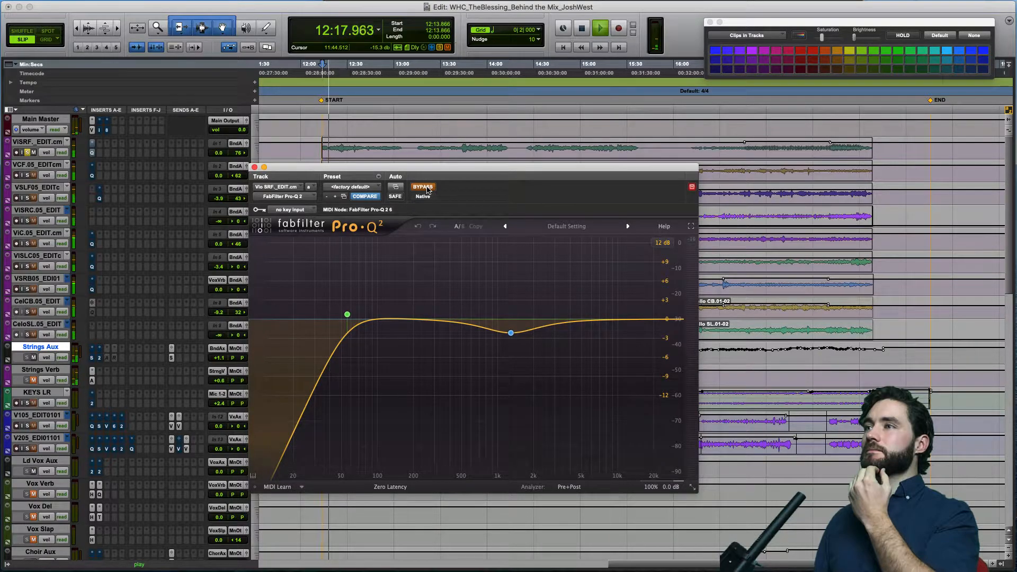
key(space)
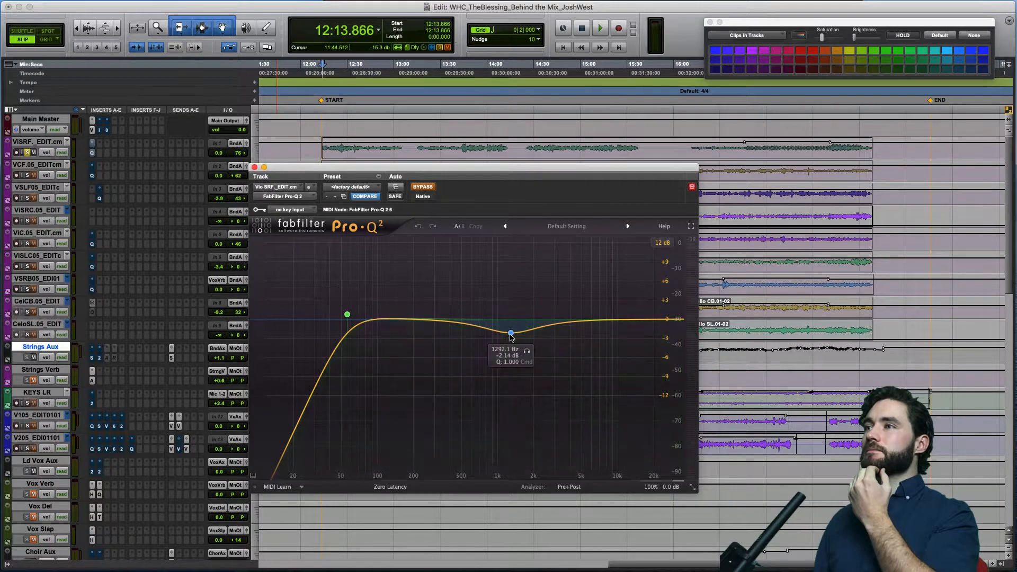
Take the ViSRF track's Pro-Q 2 out of bypass and play the track with the EQ active.
click(421, 187)
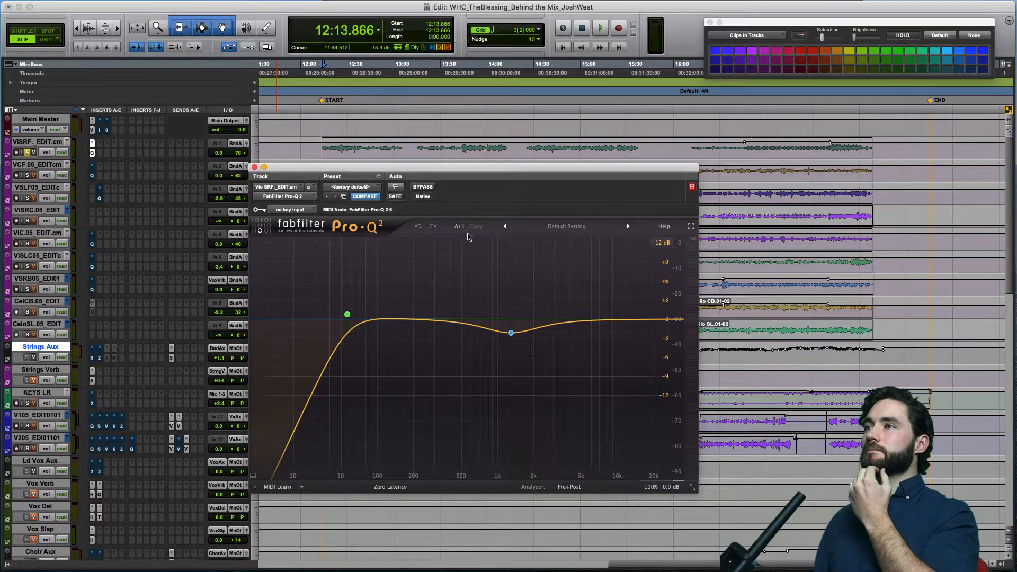
key(space)
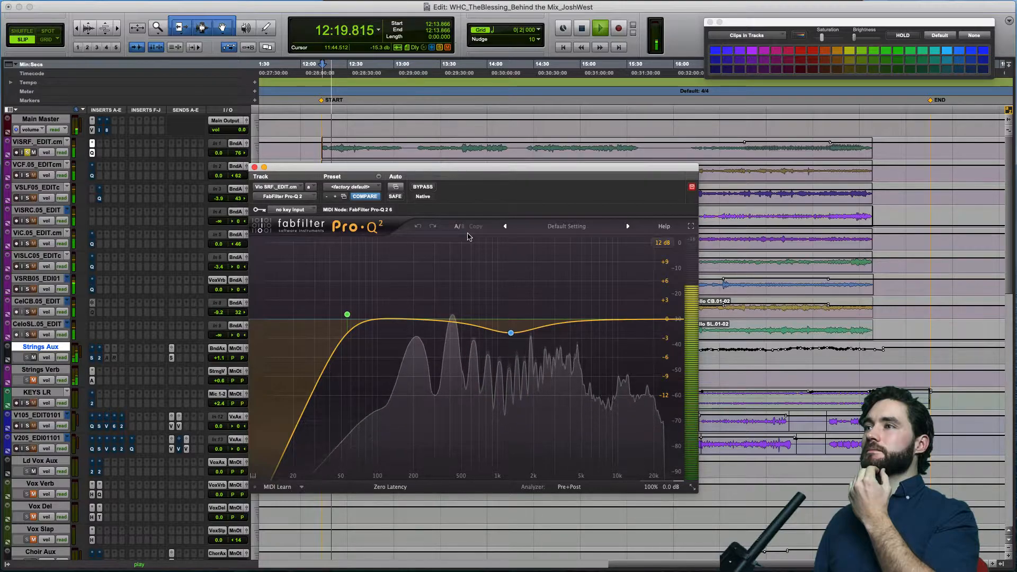
key(space)
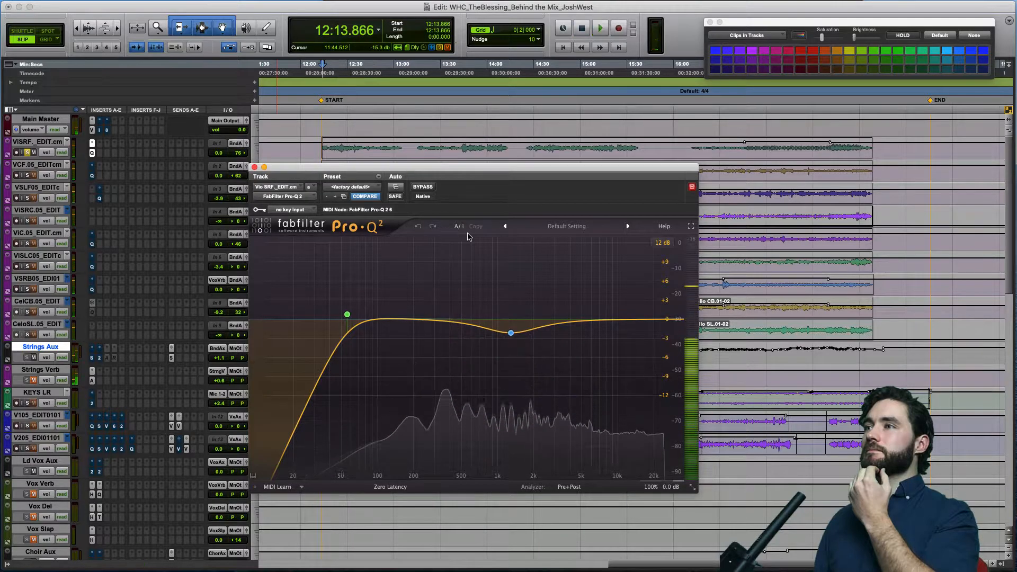
Switch the solo from the ViSRF track to the VCF.05 track and open its FabFilter Pro-Q 2 in place of the previous EQ.
click(254, 167)
click(28, 152)
click(27, 175)
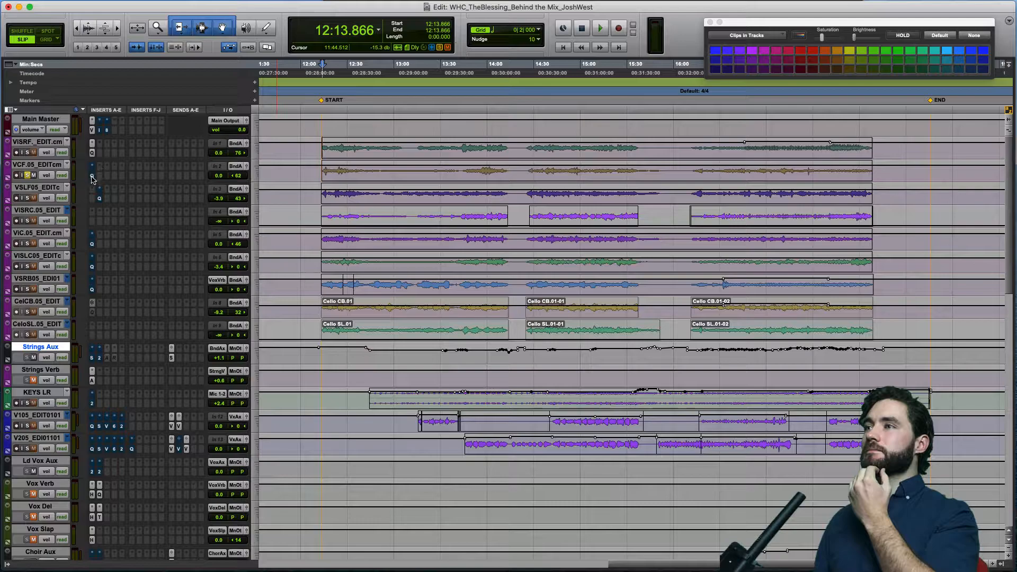
click(91, 178)
drag(384, 171, 514, 177)
Play the soloed VCF.05 track from 12:13.525 with its EQ bypassed, moving the plug-in window up.
click(322, 173)
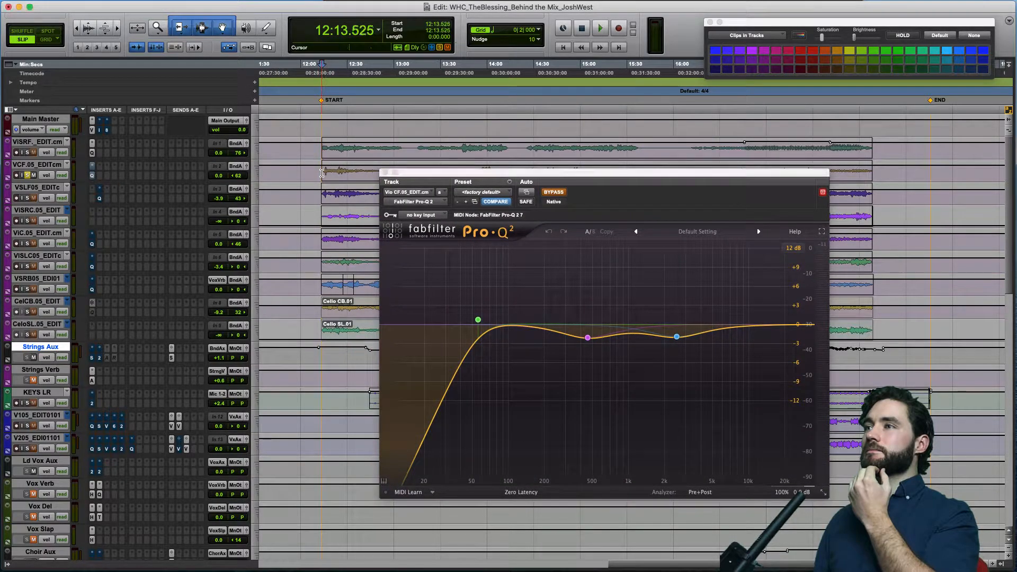
key(space)
drag(435, 174, 438, 113)
key(space)
key(space)
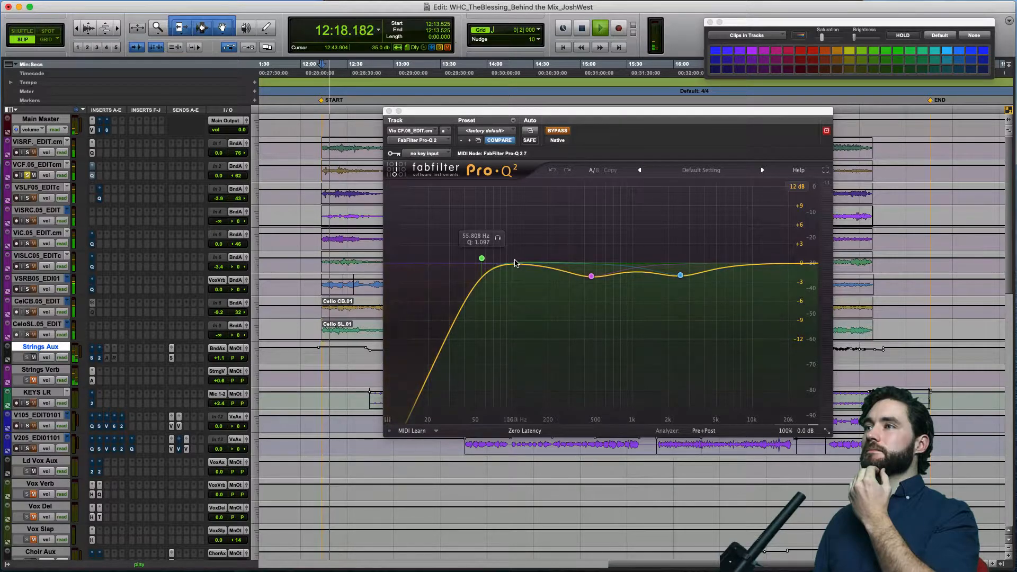
key(space)
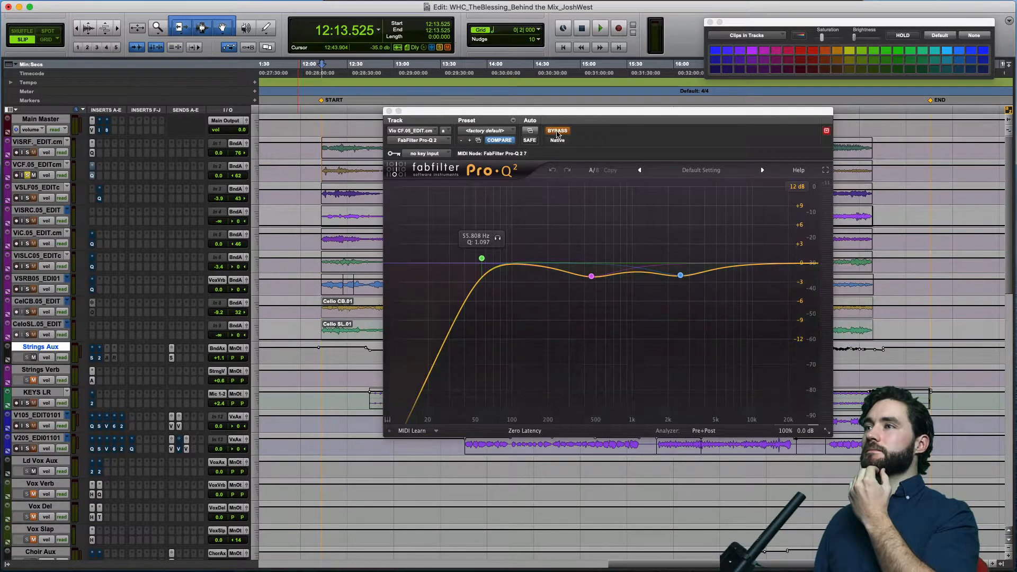
Take the VCF.05 track's Pro-Q 2 out of bypass, play the track with the EQ active, and close the plug-in.
click(557, 134)
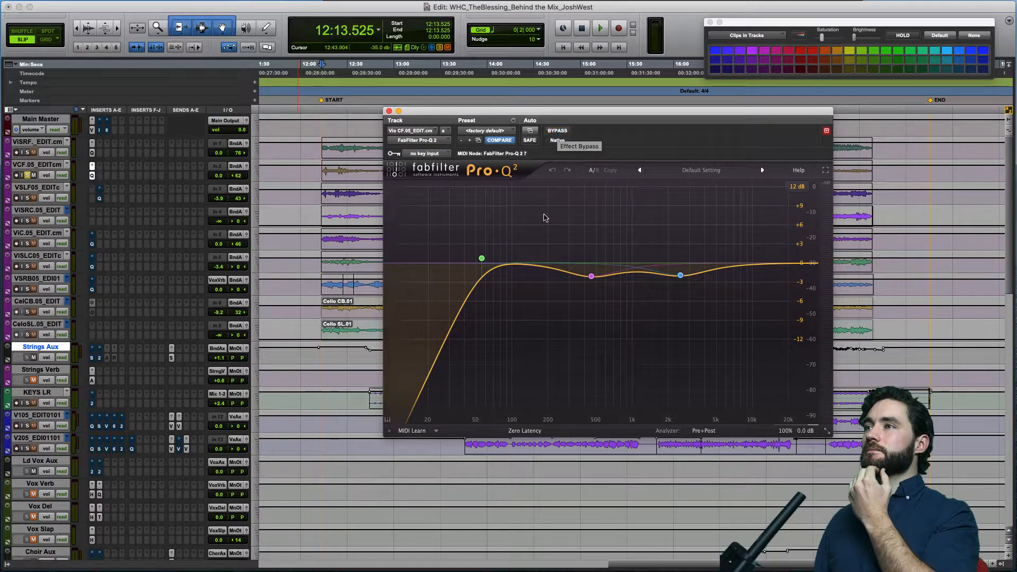
key(space)
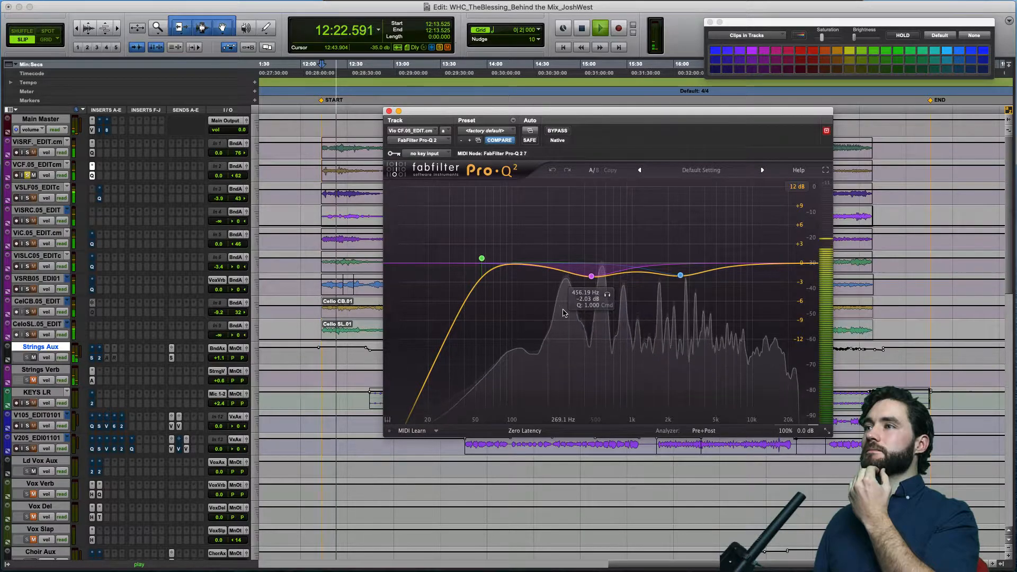
key(space)
click(389, 111)
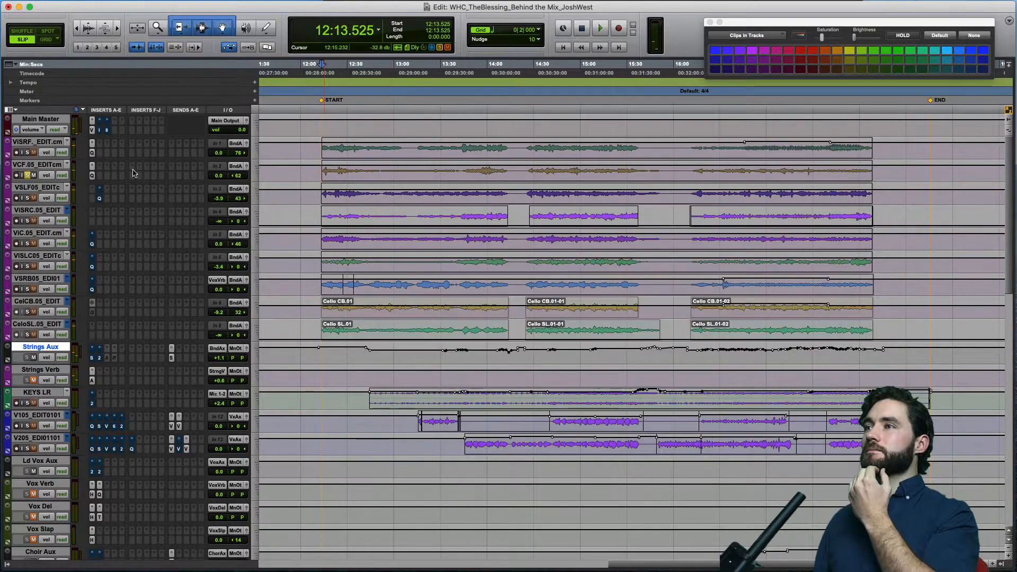
Switch the solo from the VCF.05 track to the VSLF05 track and open its FabFilter Pro-Q 2.
click(27, 175)
click(27, 197)
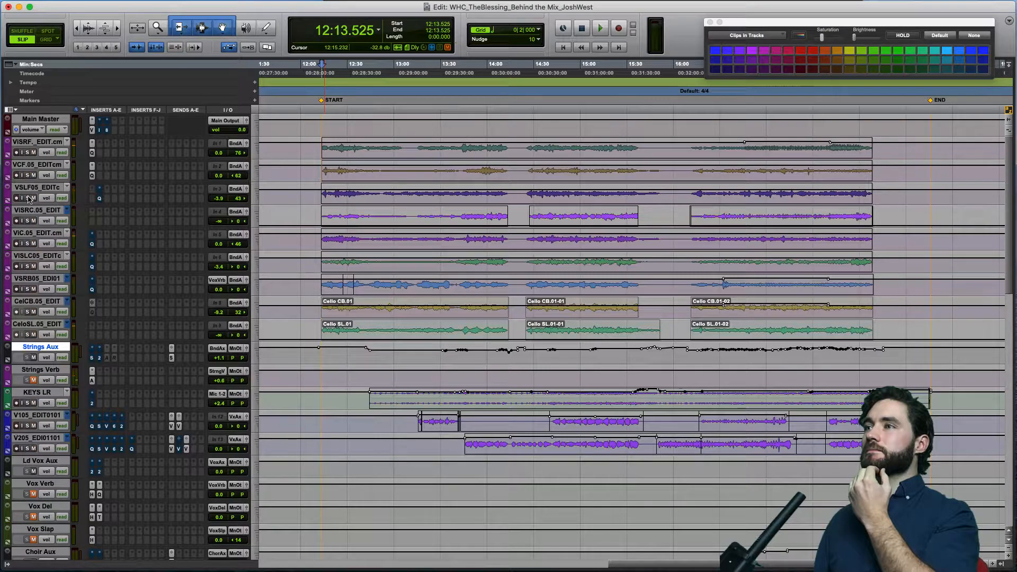
click(58, 188)
click(99, 199)
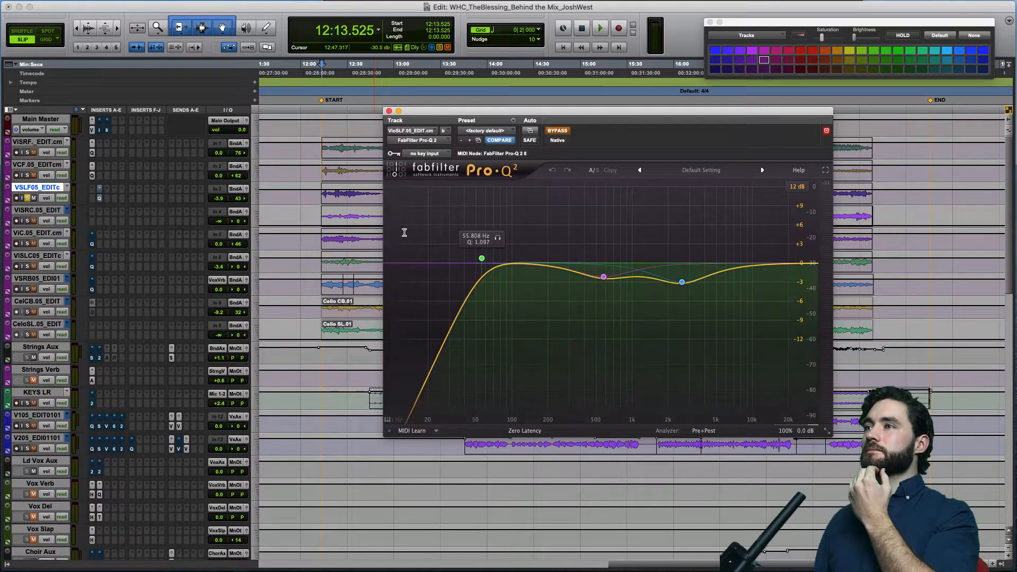
Play the soloed VSLF05 track with its EQ bypassed and again with it active, leaving the EQ on and closing it.
key(space)
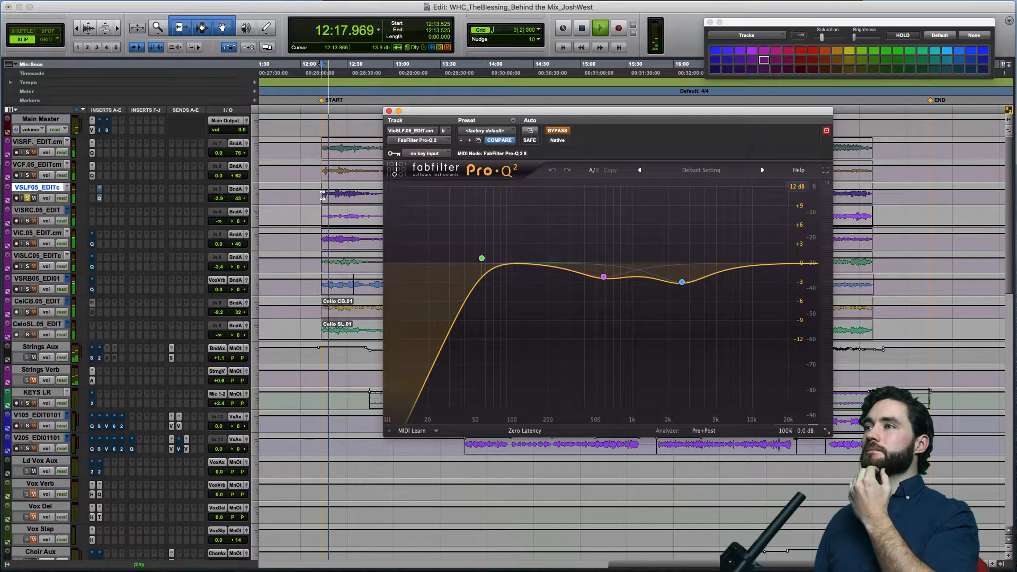
key(space)
click(560, 135)
key(space)
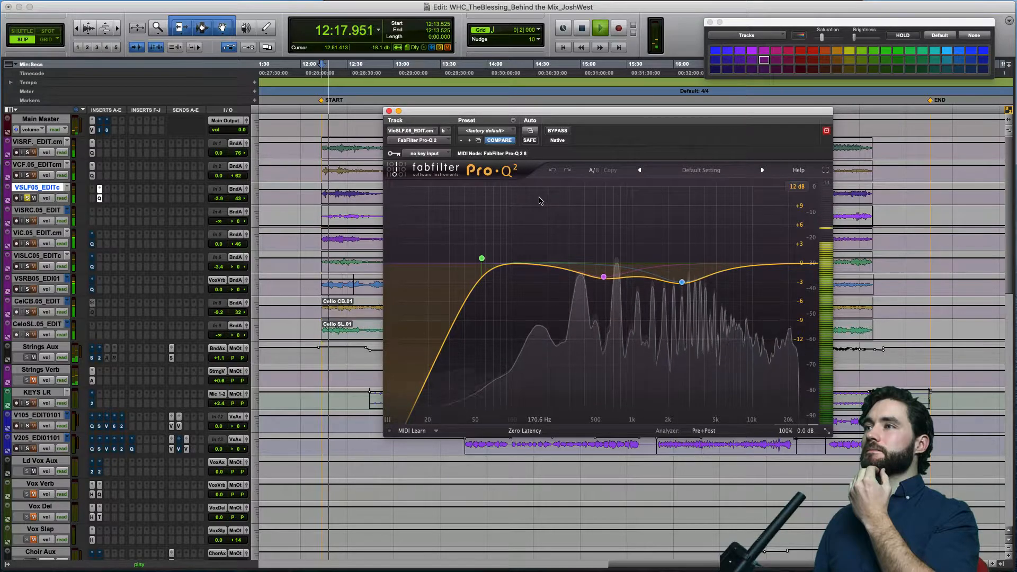
key(space)
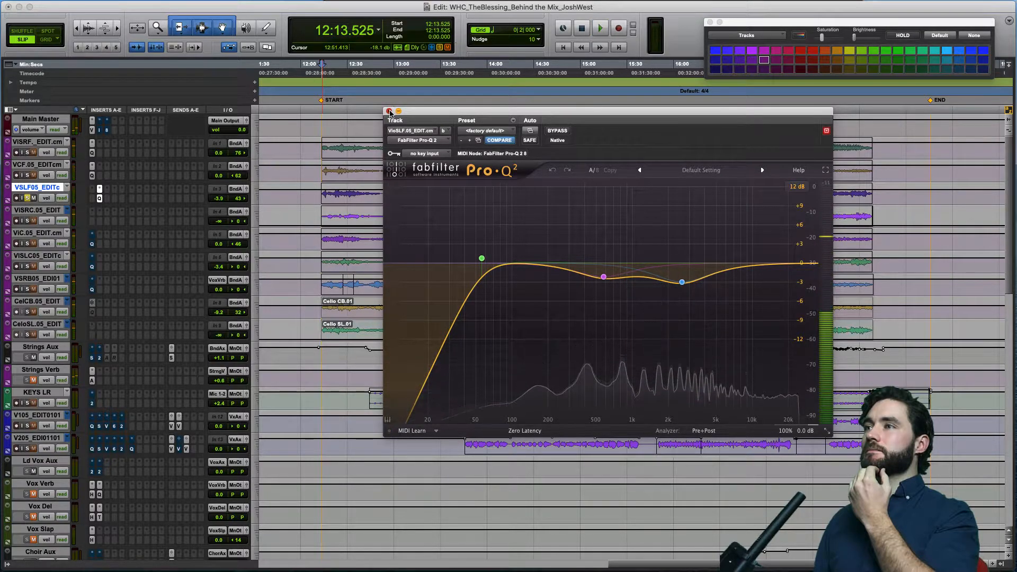
click(390, 112)
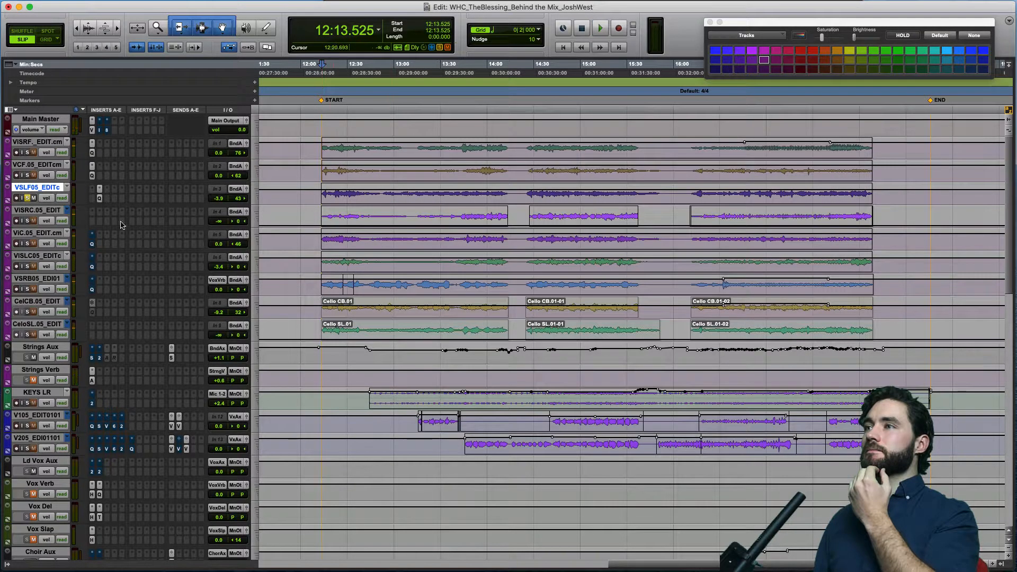
Clear the VSLF05 solo, select all clips on the ViSRC.05 track, and return the edit cursor to 12:13.866.
click(29, 210)
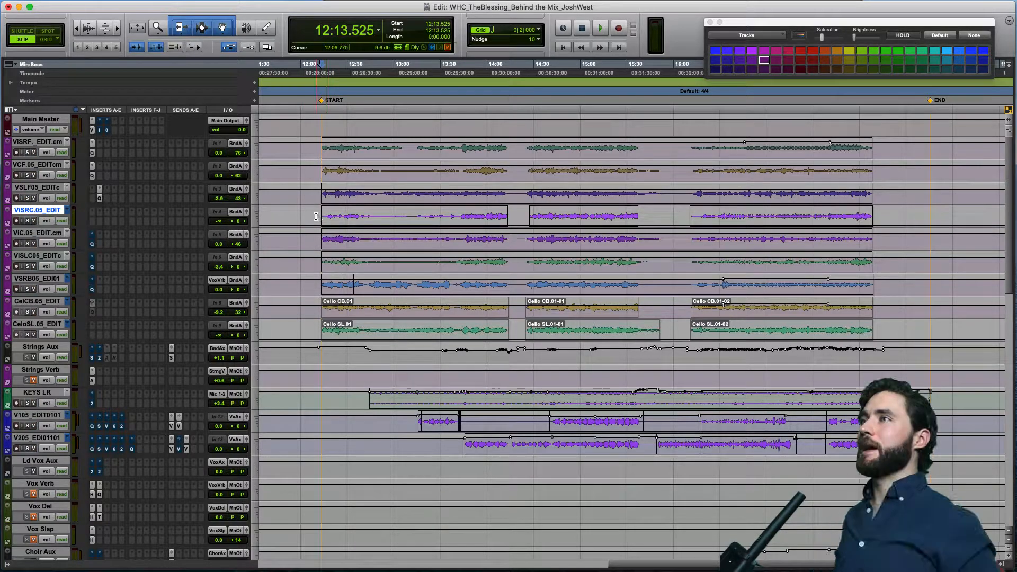
drag(321, 216, 887, 214)
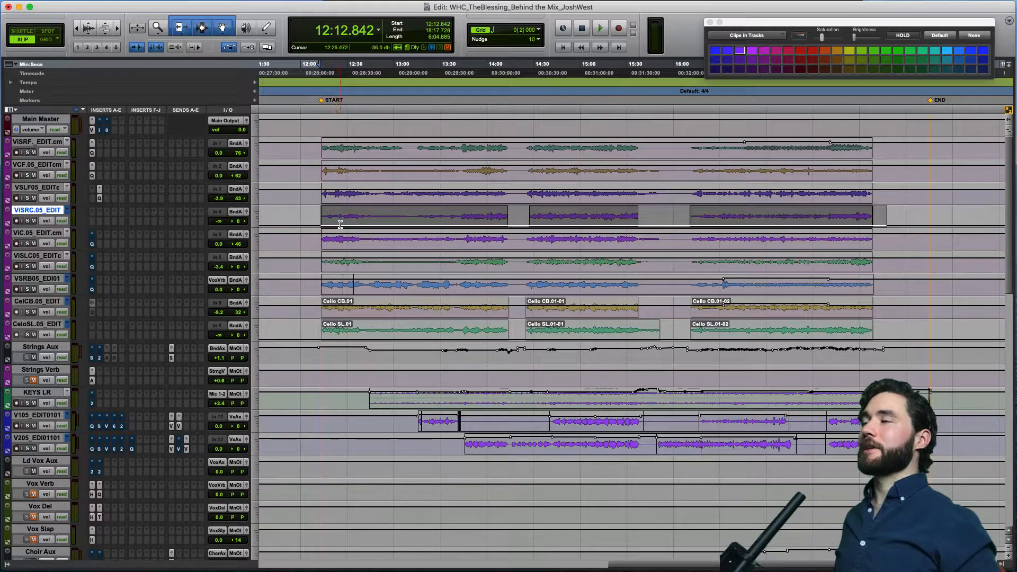
click(322, 218)
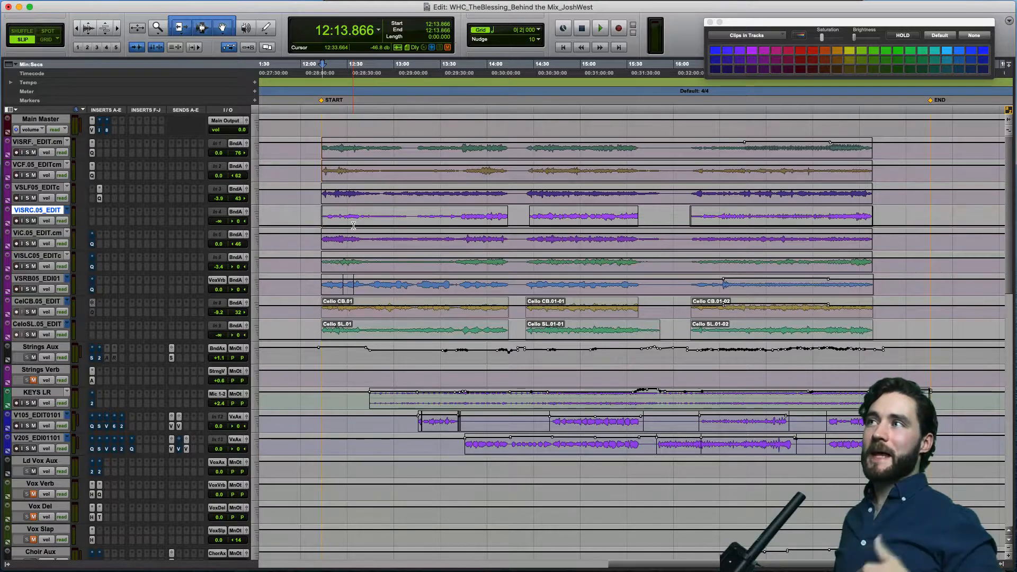
Solo the ViC.05 track, place the edit cursor at 12:13.184, and open the track's FabFilter Pro-Q 2.
click(50, 234)
click(27, 243)
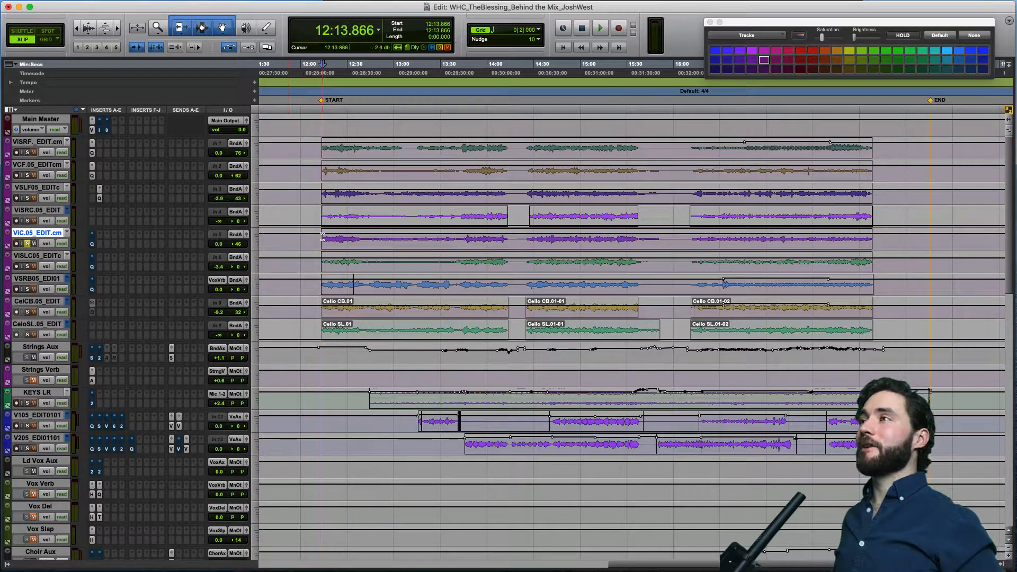
click(321, 241)
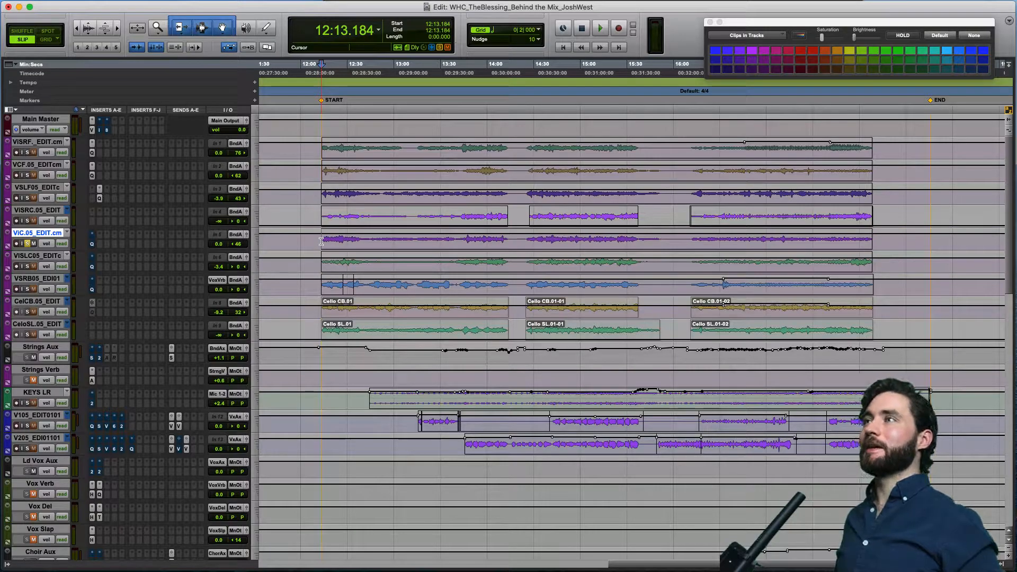
click(92, 244)
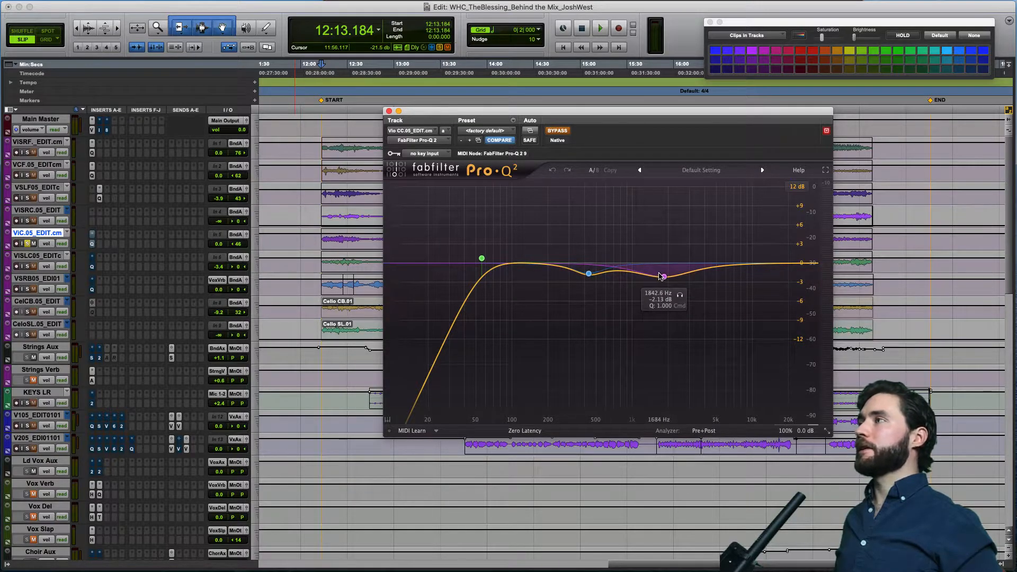
Play the soloed ViC.05 track with its EQ bypassed and again with it active, leaving the EQ on and closing it.
key(space)
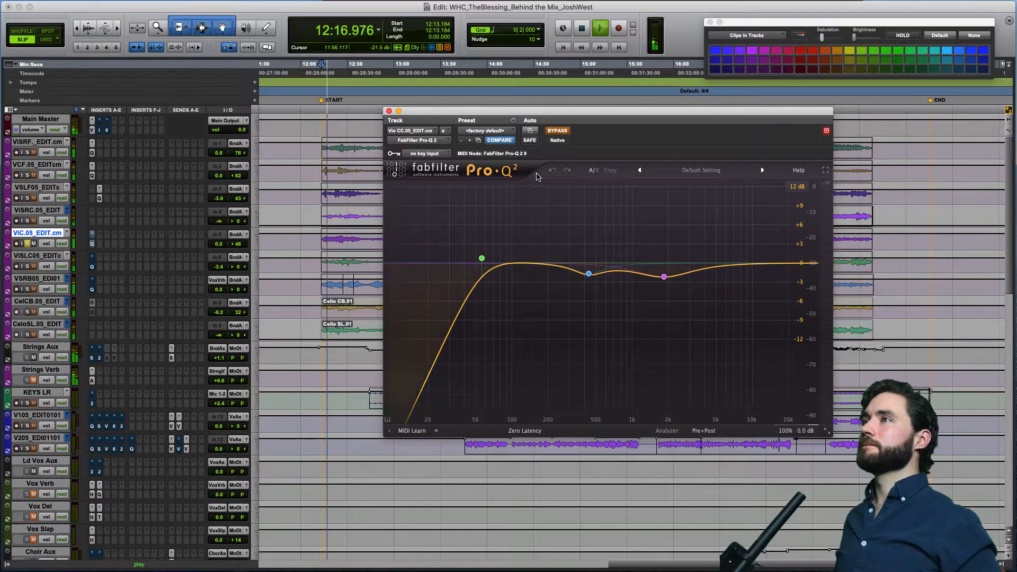
key(space)
click(558, 130)
key(space)
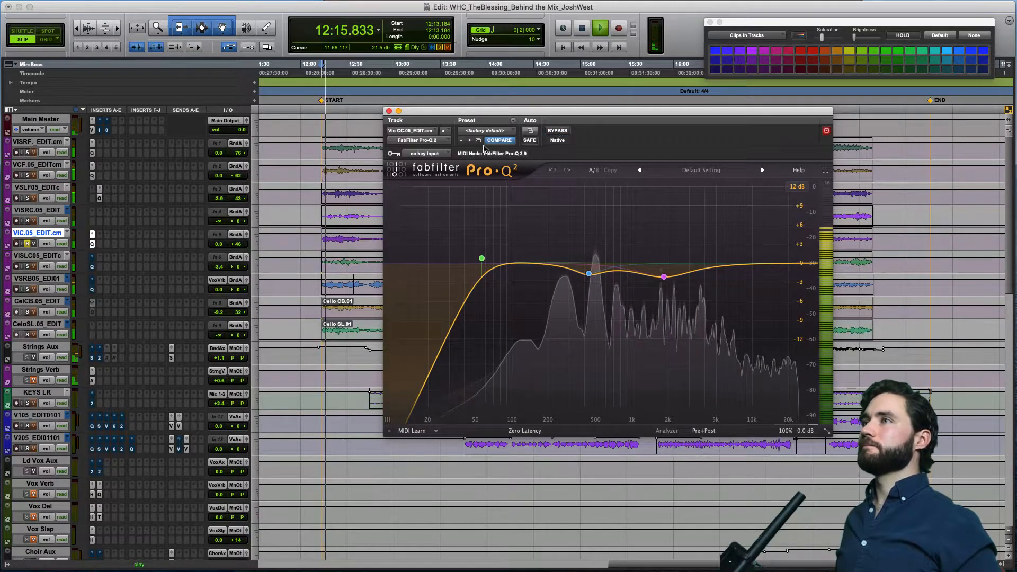
key(space)
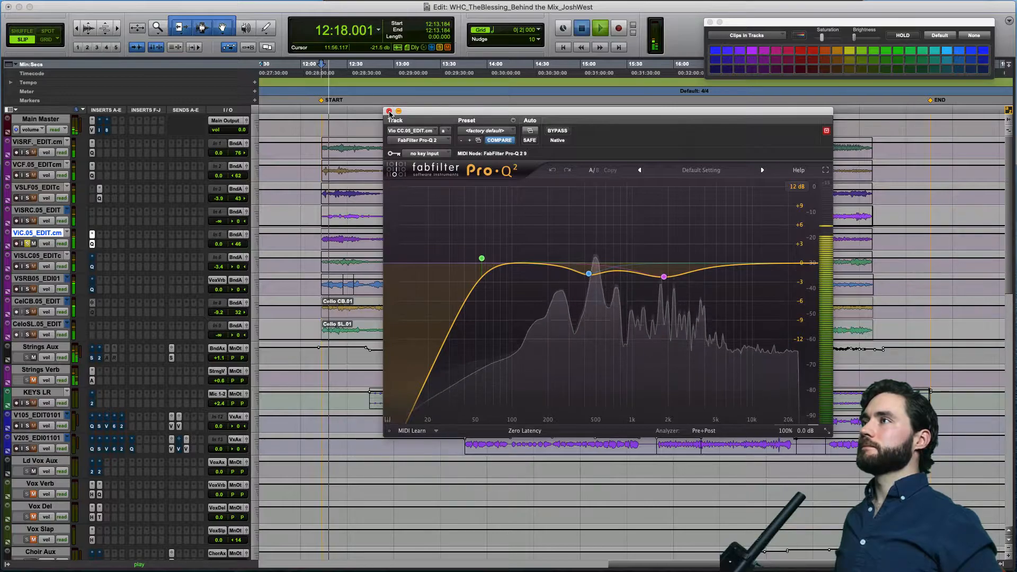
click(389, 111)
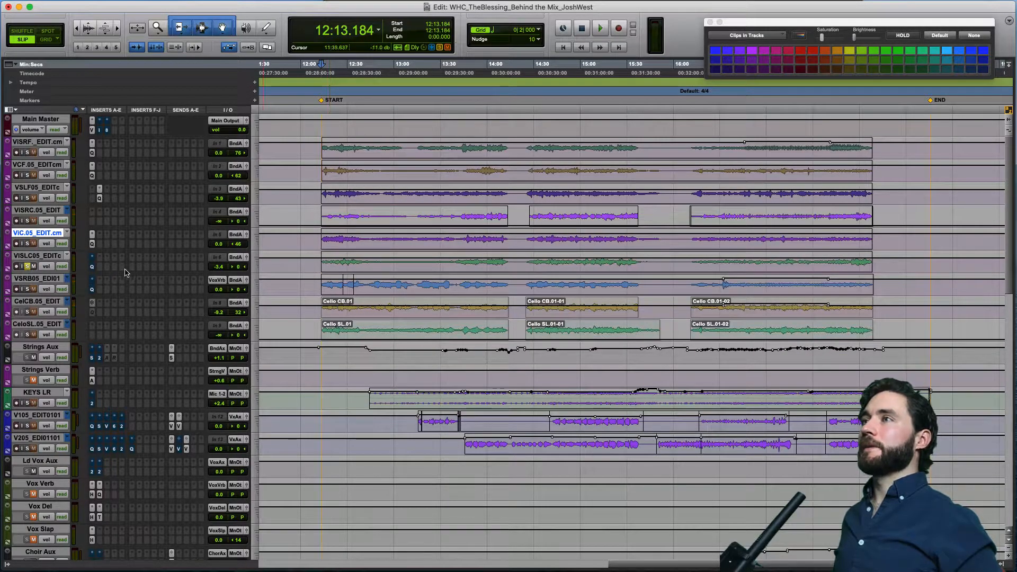
With the solo on the ViSLC05 track, open its FabFilter Pro-Q 2 and play from 12:13.184 with the EQ bypassed.
click(92, 268)
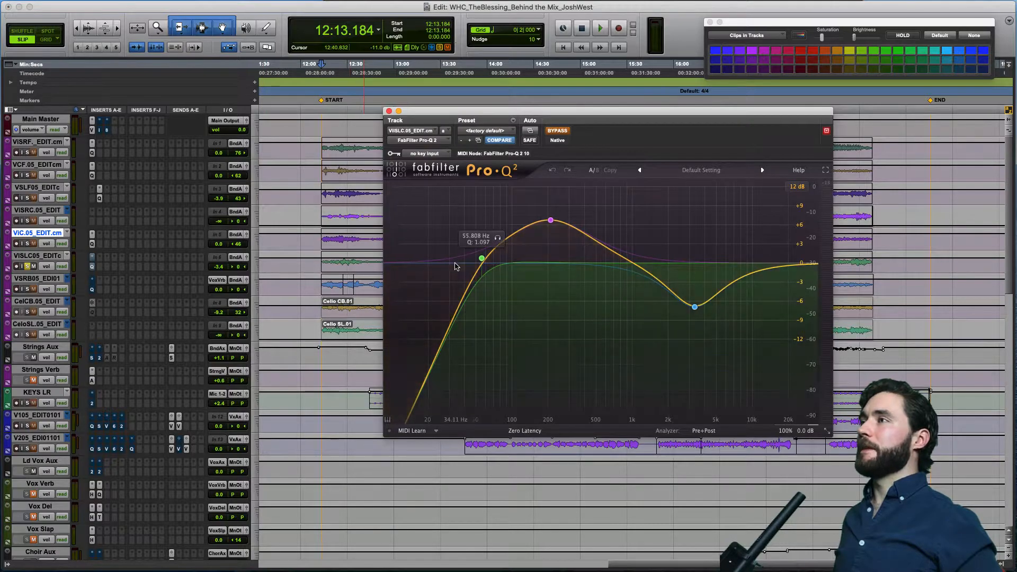
drag(463, 115, 524, 89)
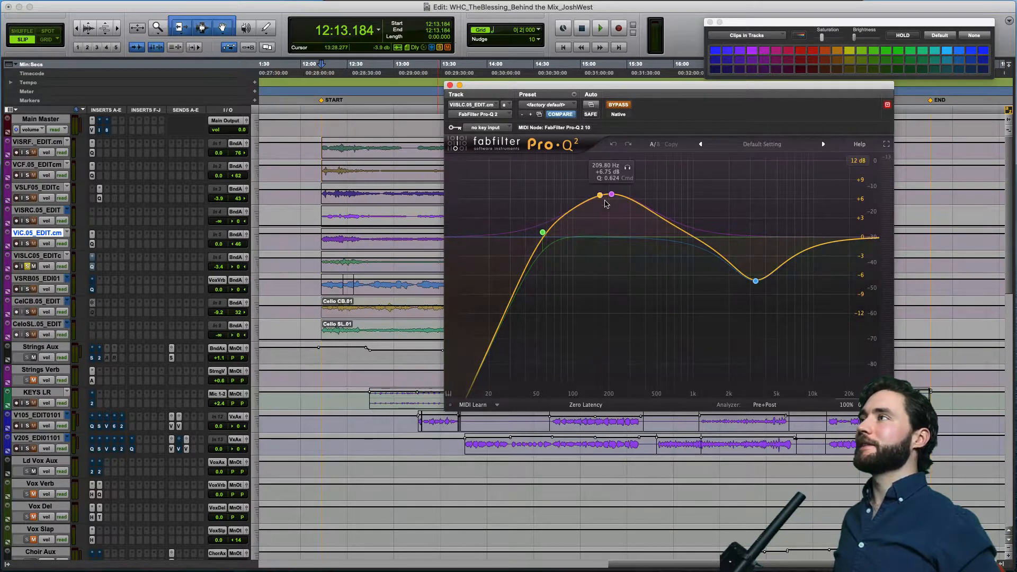
key(space)
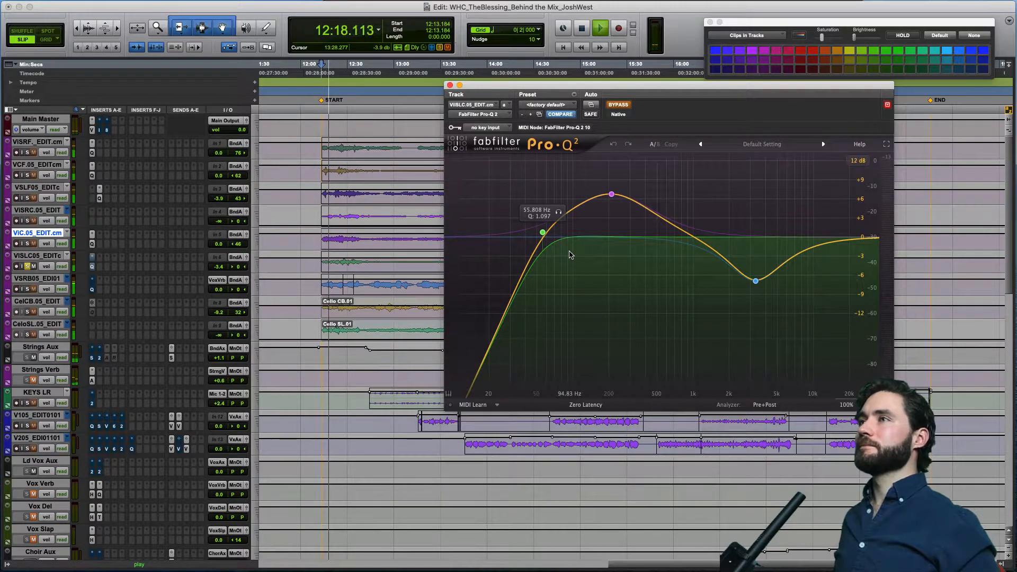
key(space)
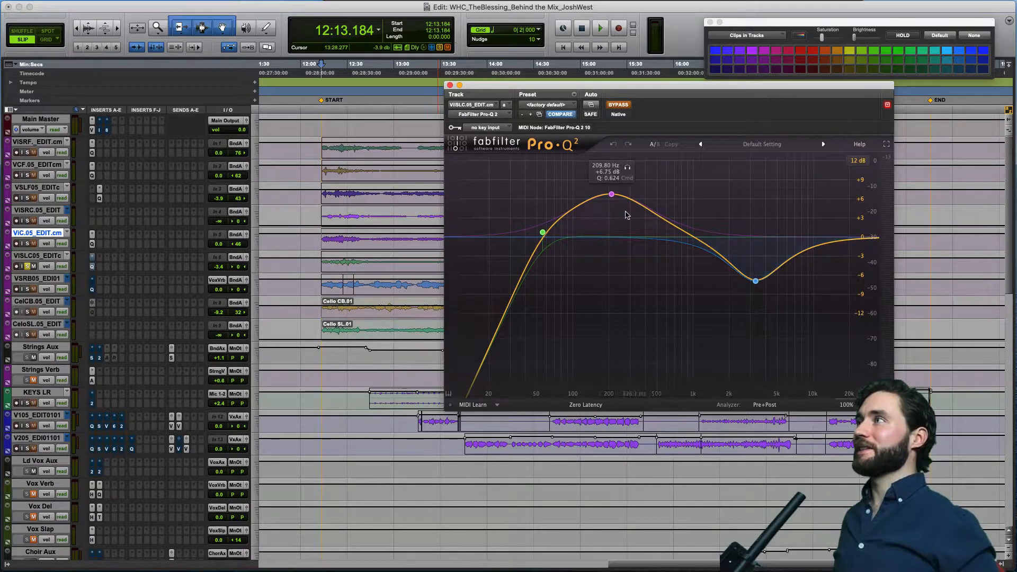
Take the ViSLC05 track's Pro-Q 2 out of bypass, play the track with the EQ active, and close the plug-in.
click(617, 104)
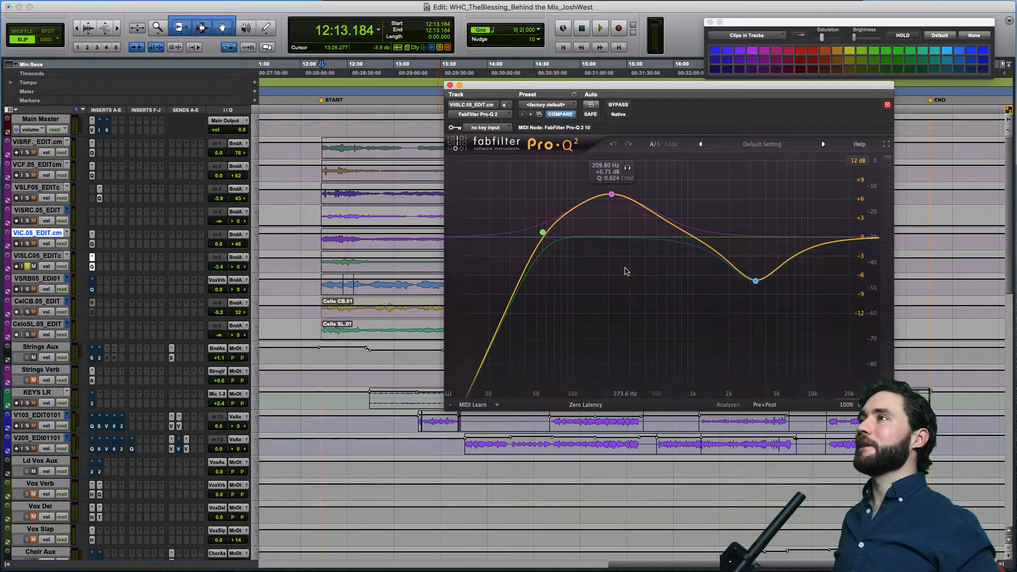
key(space)
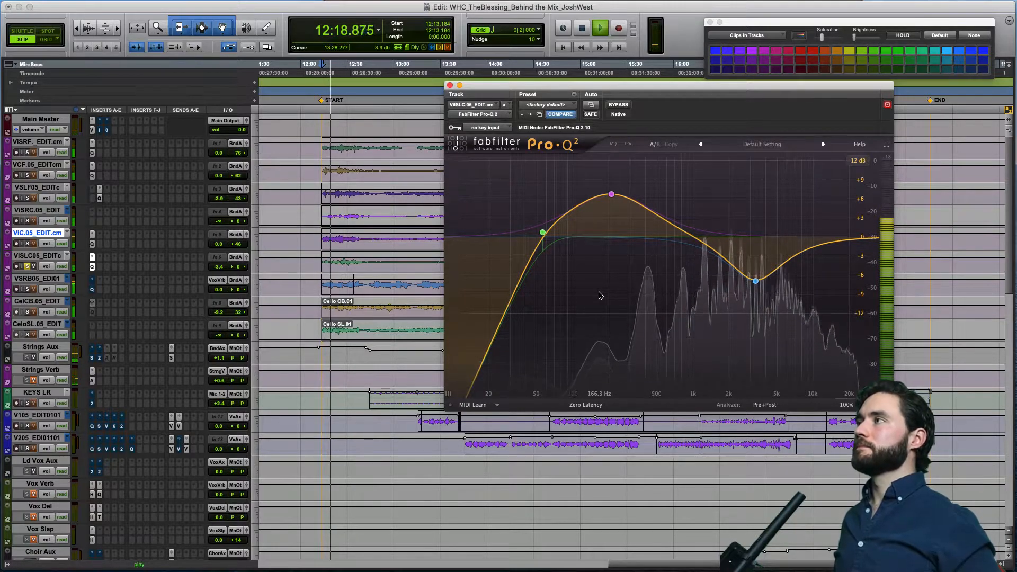
key(space)
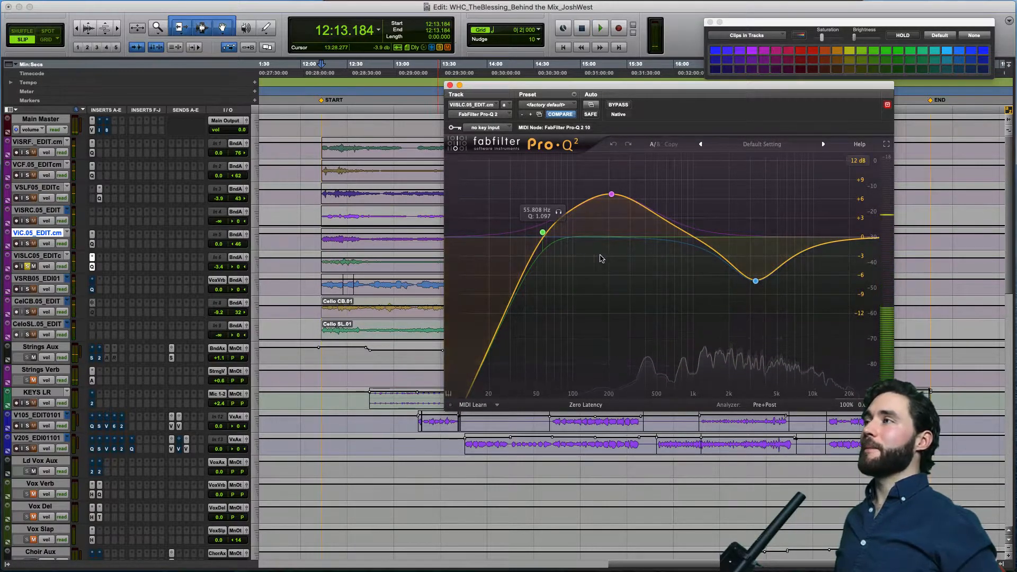
click(450, 86)
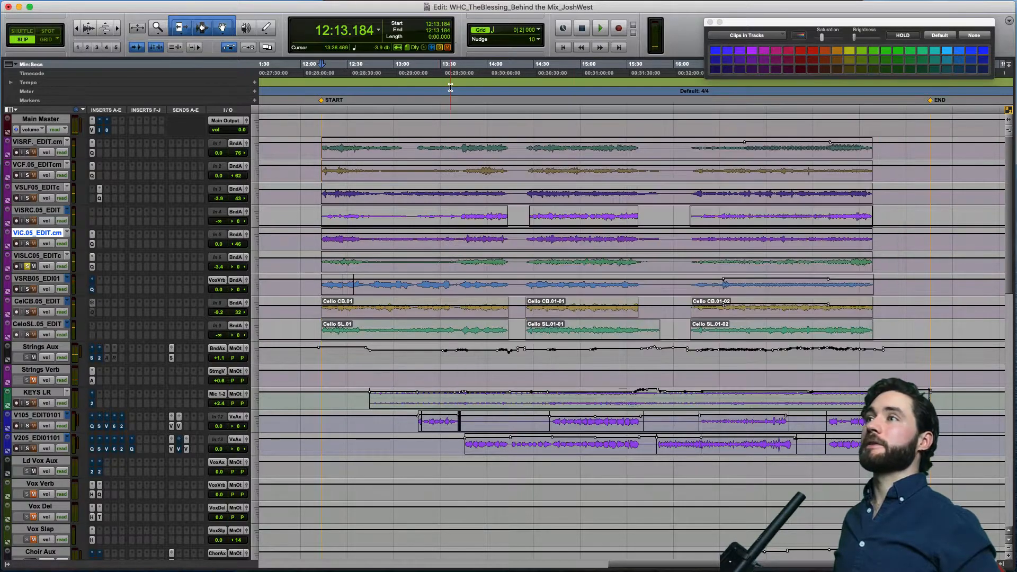
Switch the solo from the ViSLC05 track to the VSRB05 track and open its FabFilter Pro-Q 2.
click(24, 279)
click(27, 265)
click(27, 289)
click(92, 289)
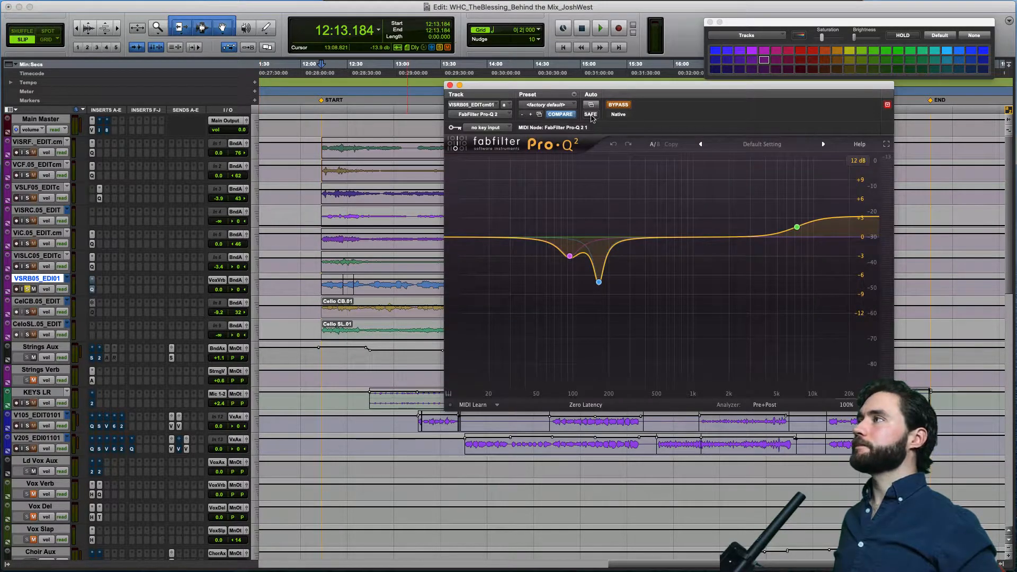
drag(632, 90, 621, 90)
Play the soloed VSRB05 track from 12:13.184 with its EQ bypassed and examine the low-frequency cuts and the high shelf.
key(space)
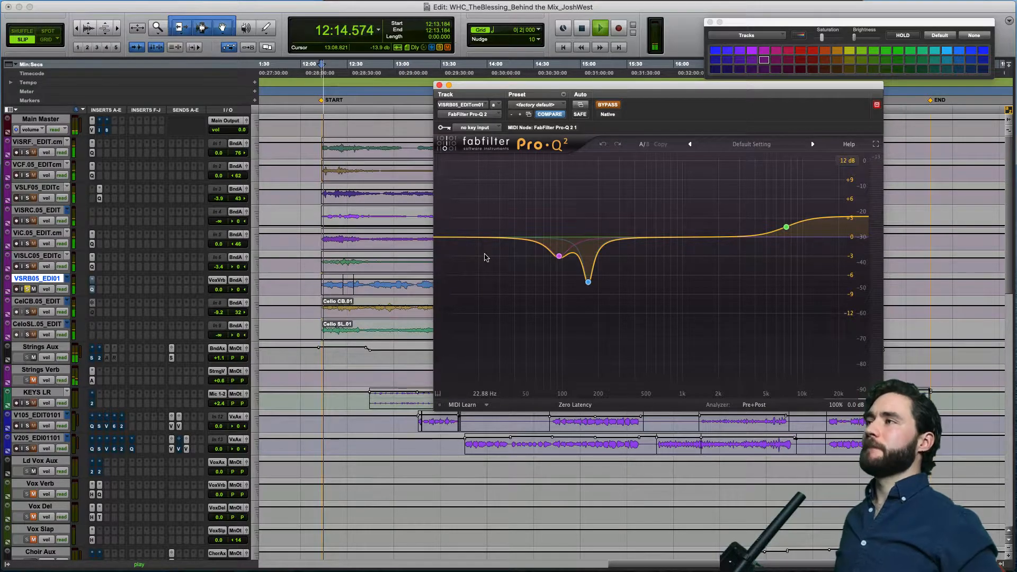
mouse_move(565, 298)
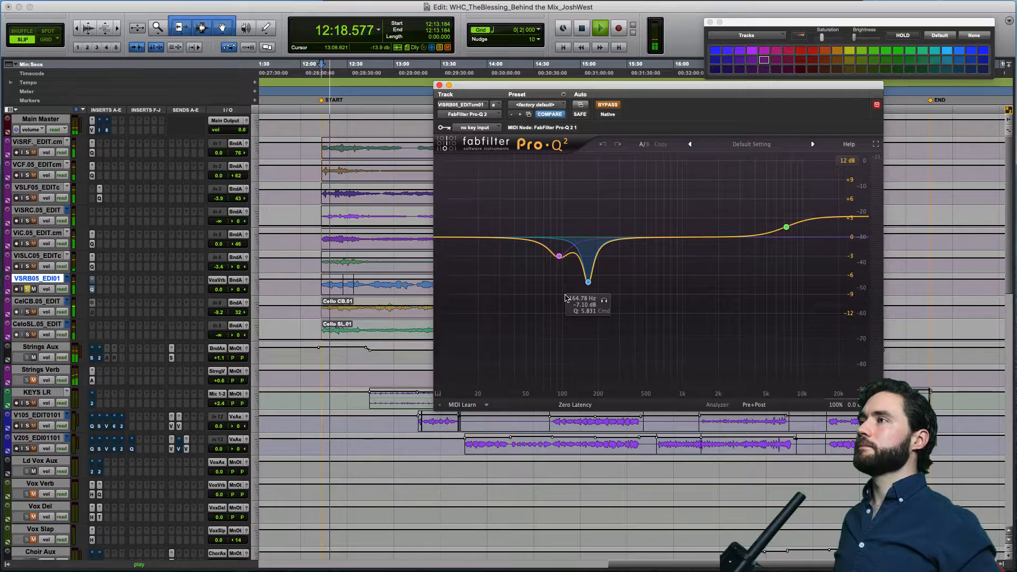
key(space)
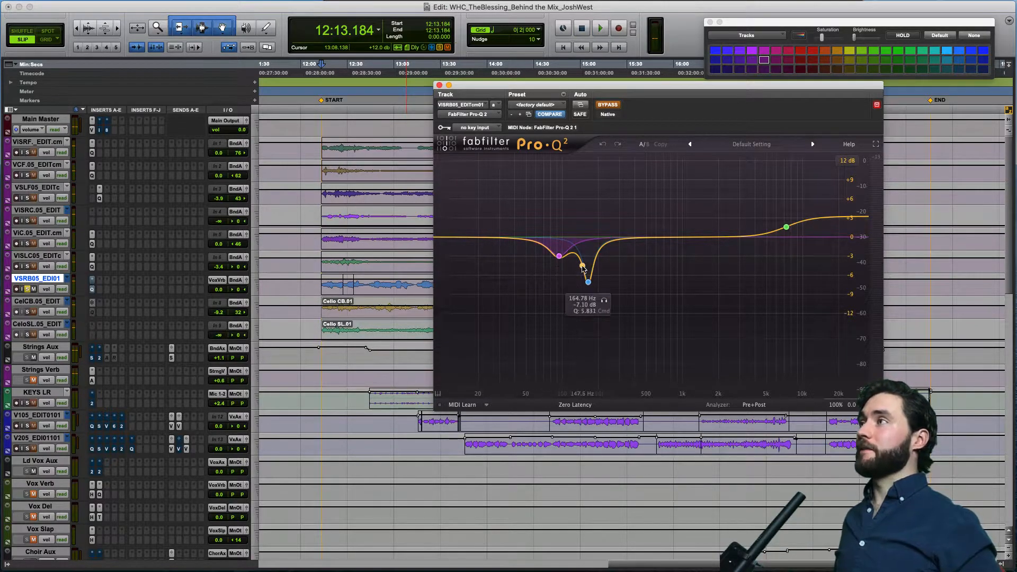
mouse_move(789, 226)
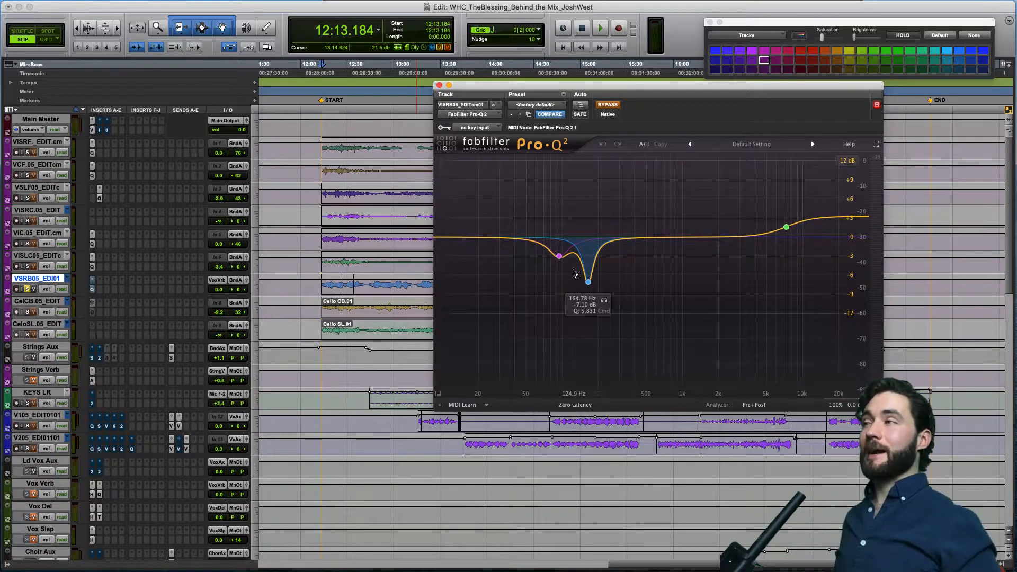
Take the VSRB05 track's Pro-Q 2 out of bypass and close it, moving the track selection to CelCB.05.
click(607, 106)
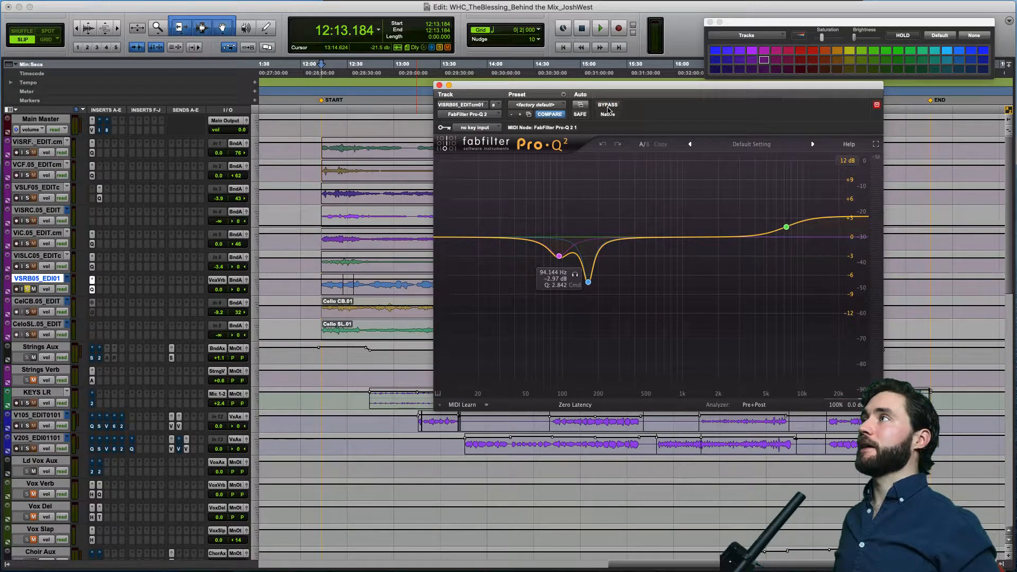
click(439, 85)
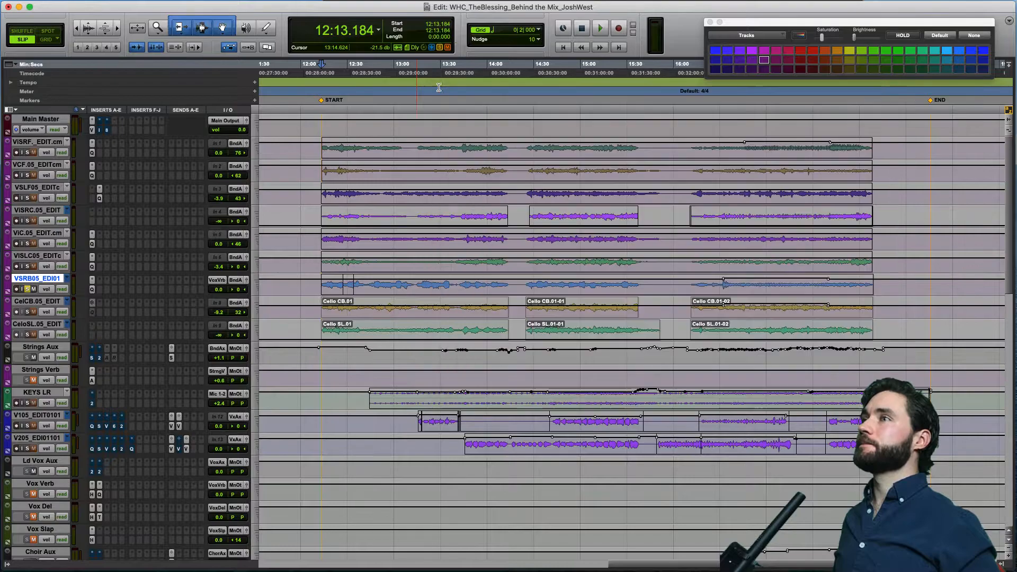
click(55, 302)
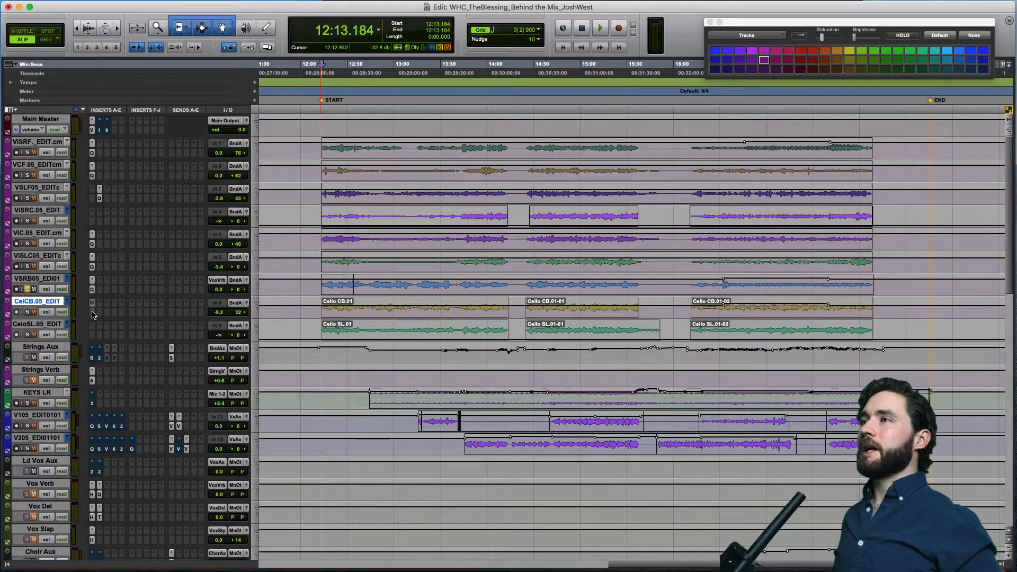
Make the inactive CelCB.05 track active, enlarging its height for access and returning it to small.
click(252, 301)
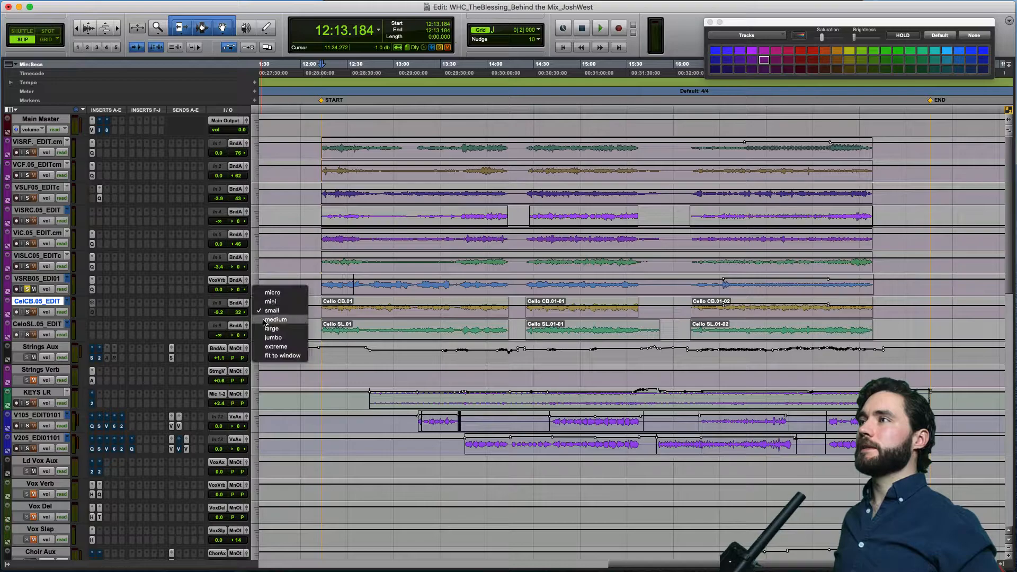
click(271, 324)
click(17, 333)
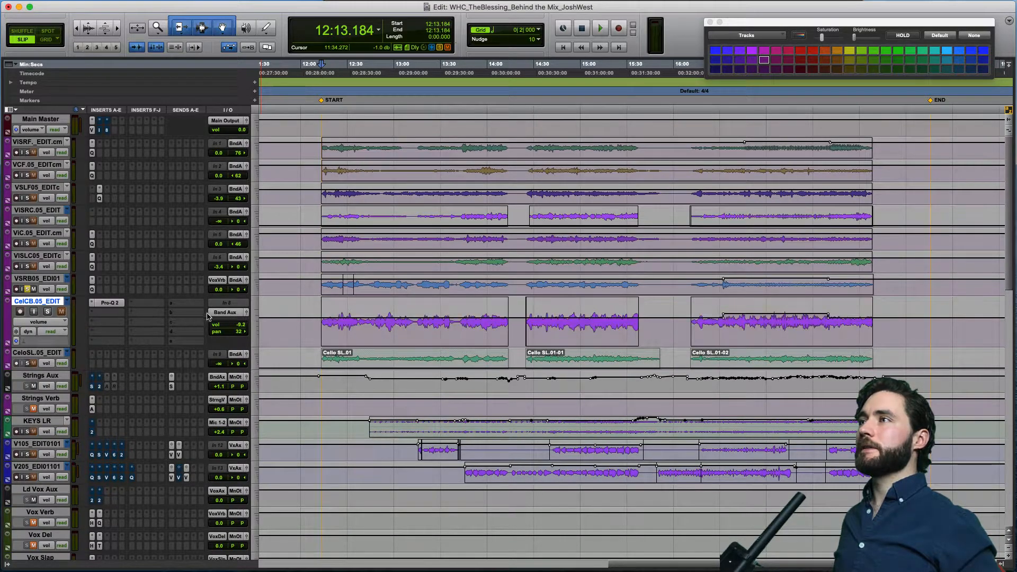
click(261, 321)
click(261, 315)
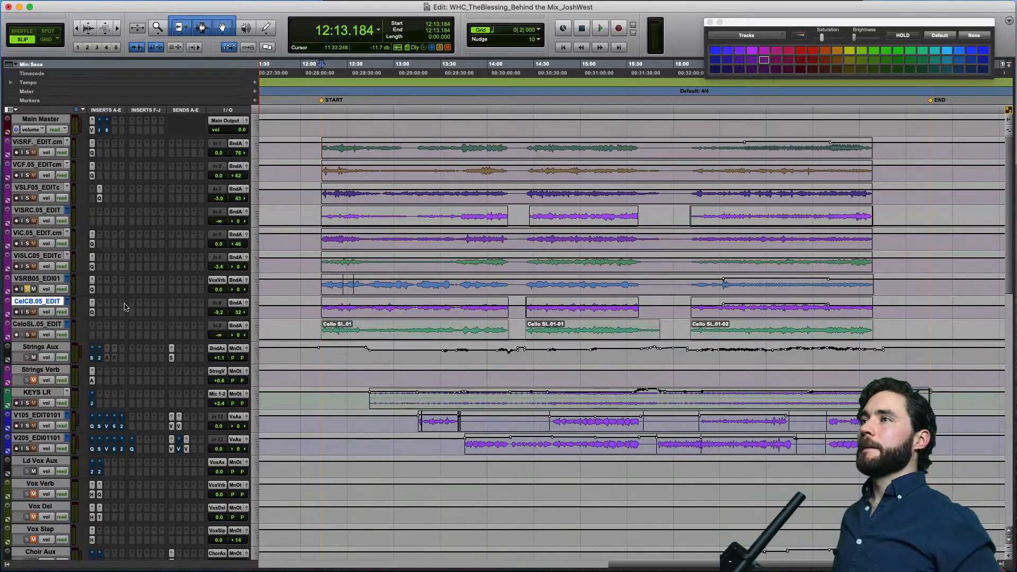
Open the CelCB.05 track's FabFilter Pro-Q 2 and switch the solo from VSRB05 to CelCB.05, with the playback start at 12:14.890.
click(92, 313)
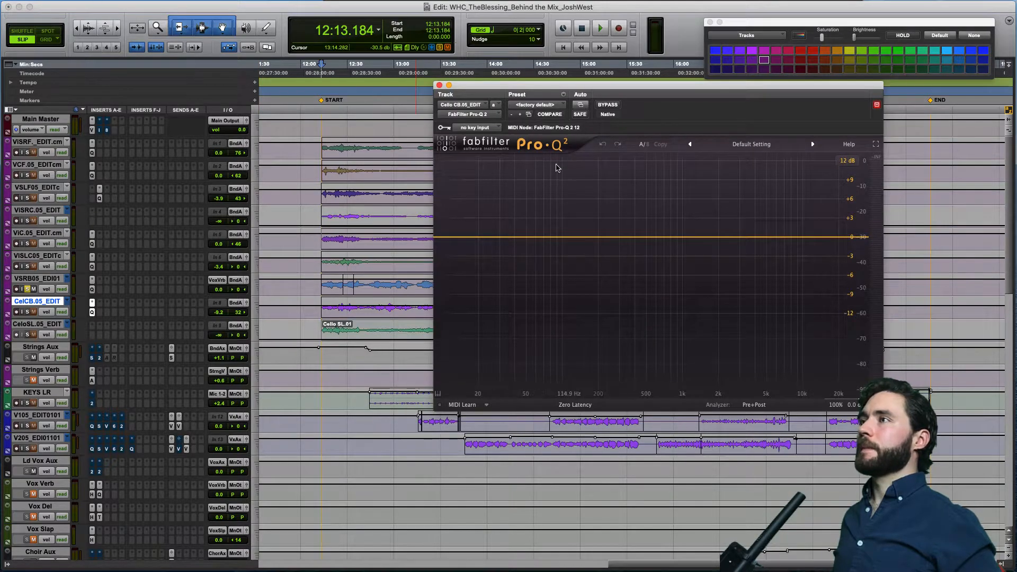
click(323, 308)
click(27, 312)
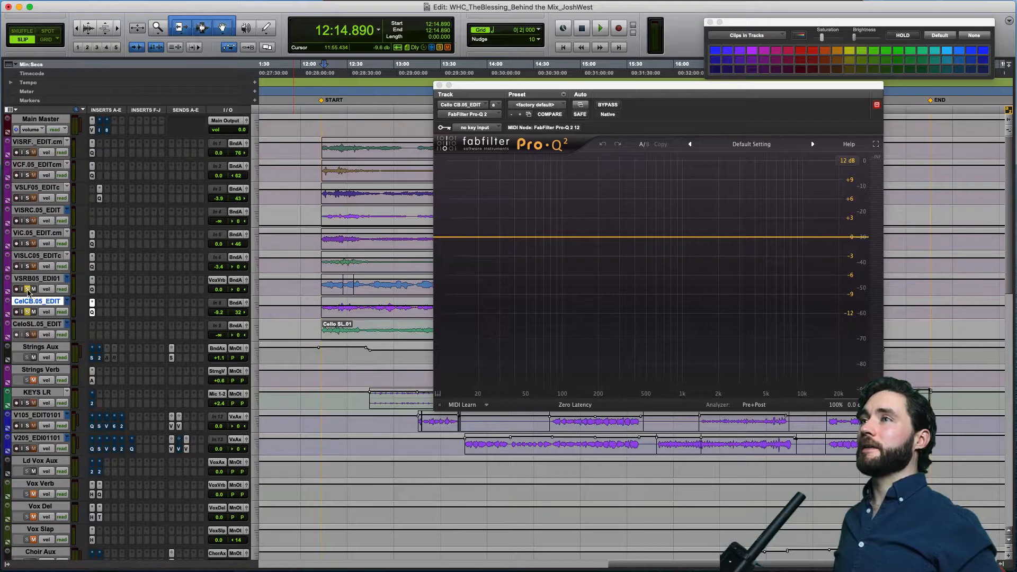
Play the soloed CelCB.05 track while examining its spectrum in Pro-Q 2, closing the plug-in and stopping playback.
key(space)
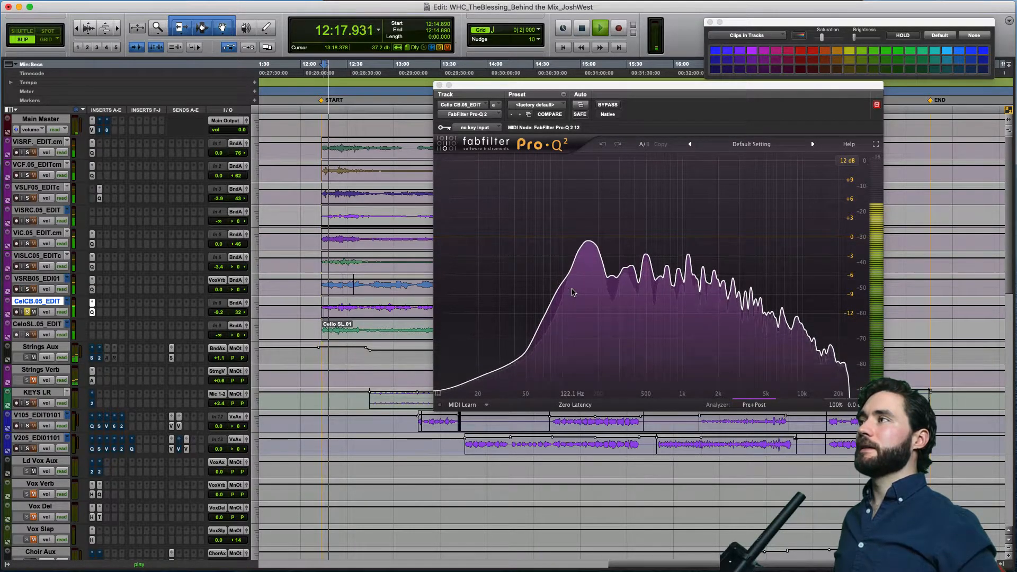
click(439, 85)
key(space)
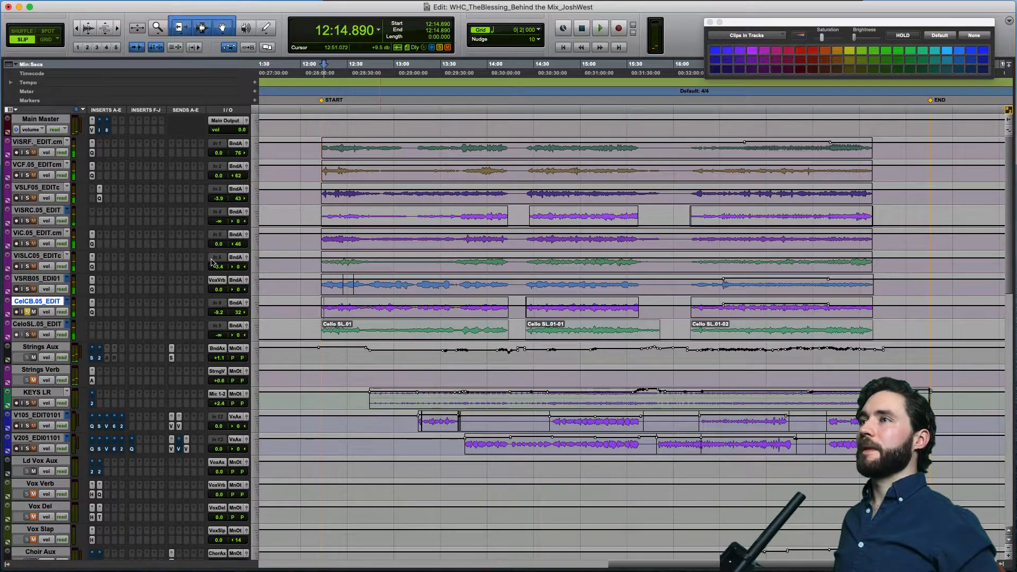
Select and solo all nine string tracks from ViSRF through CeloSL.05 in place of the single CelCB.05 solo.
click(31, 324)
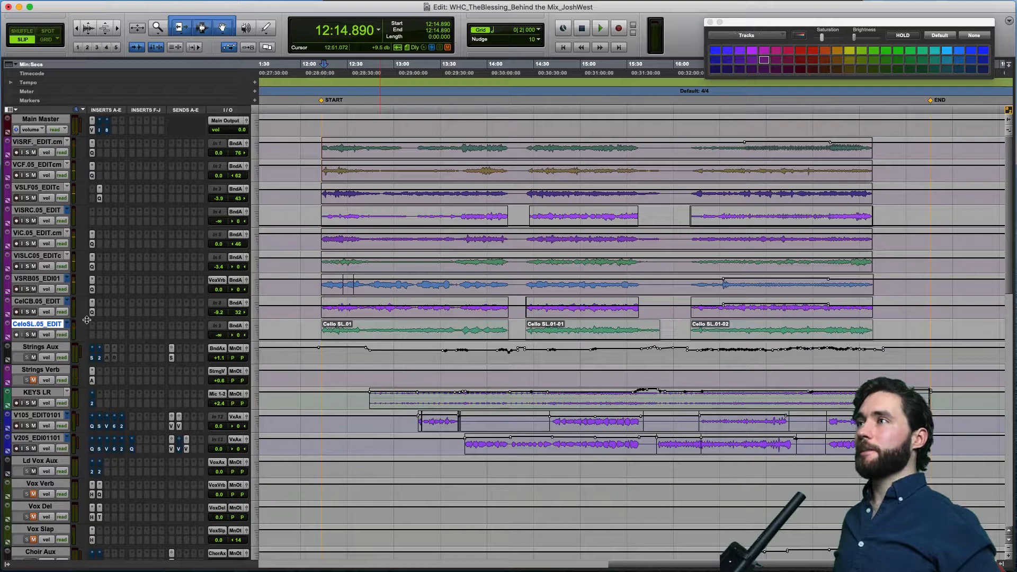
click(331, 331)
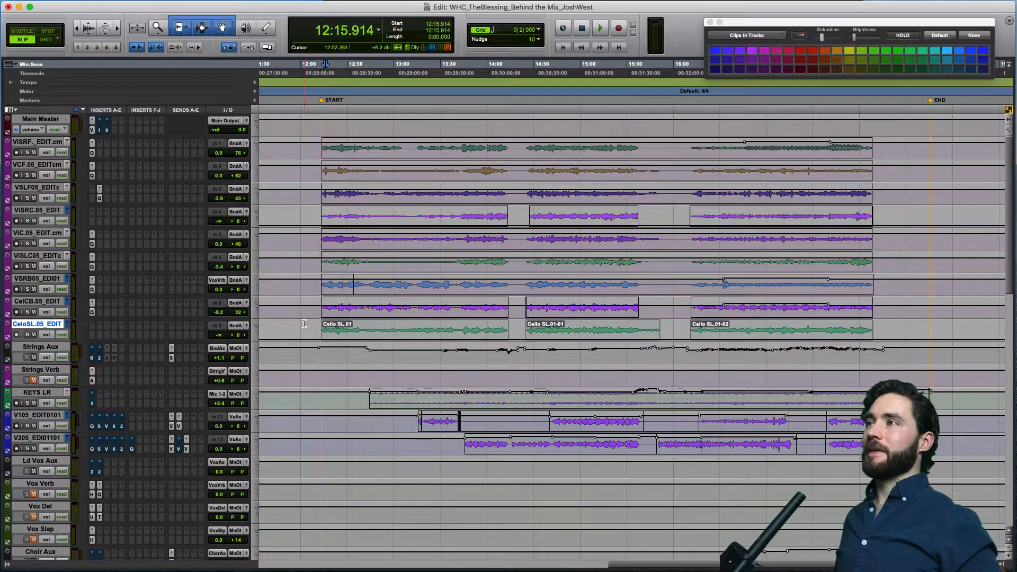
click(330, 307)
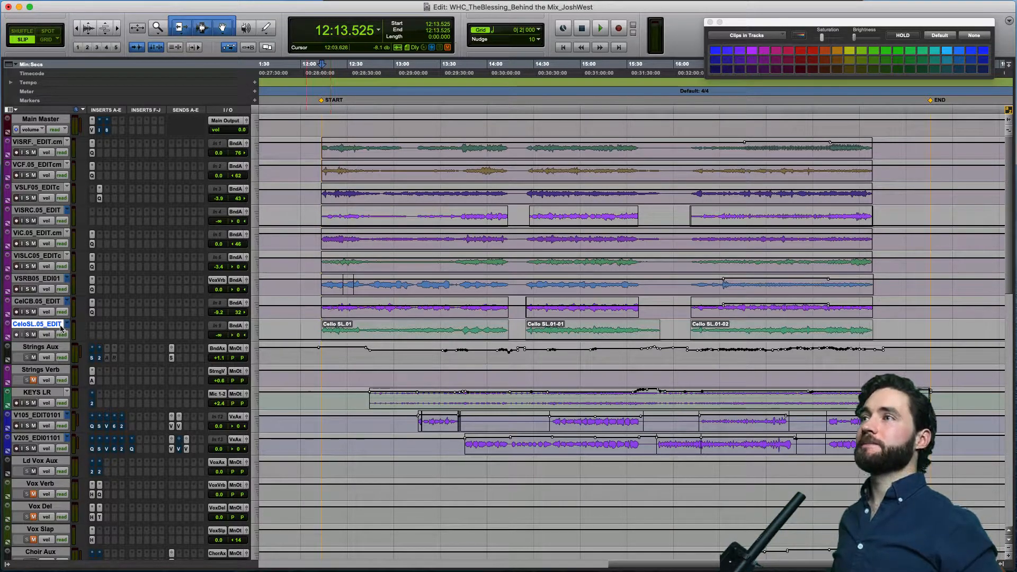
shift+click(41, 142)
alt+shift+click(28, 153)
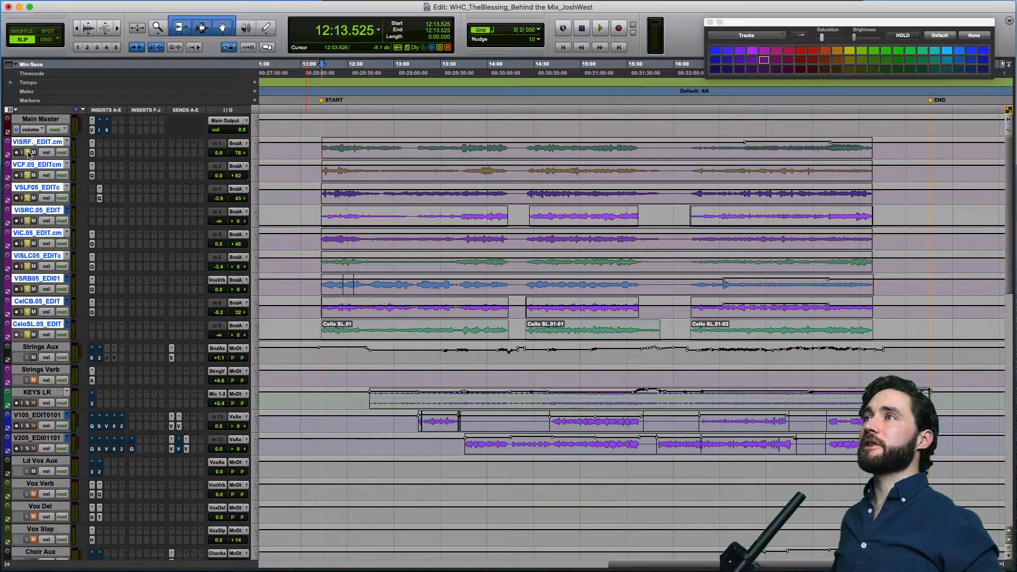
Play all soloed strings from the clip start at 12:13.369, first with all their EQs bypassed and again with the EQs active.
click(318, 145)
key(Tab)
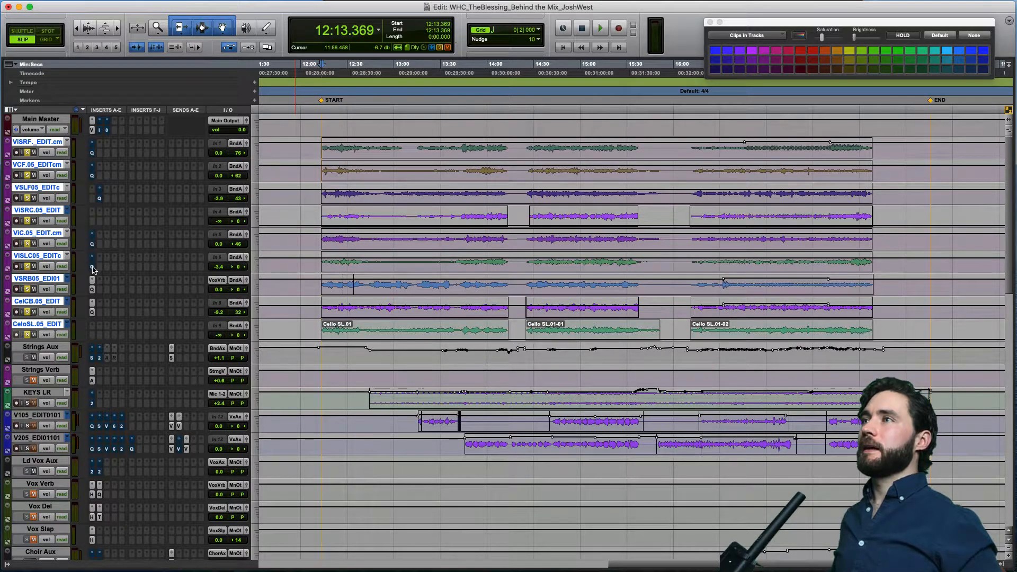
key(space)
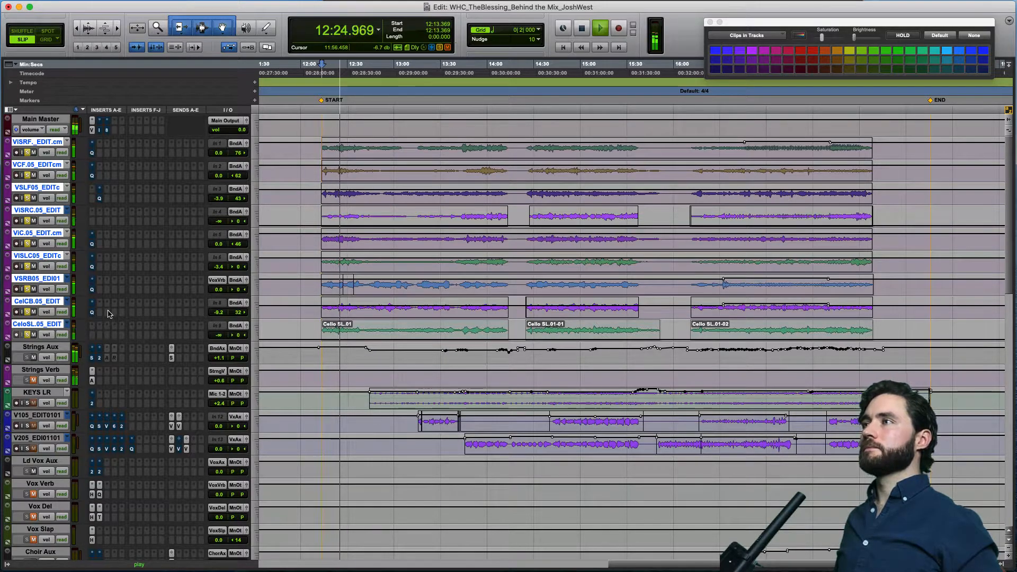
key(space)
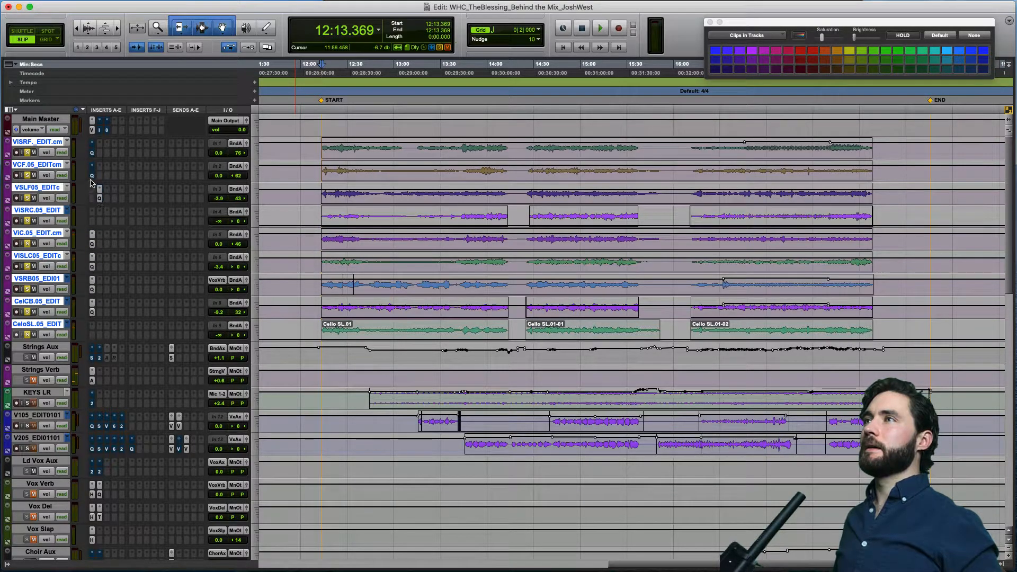
key(space)
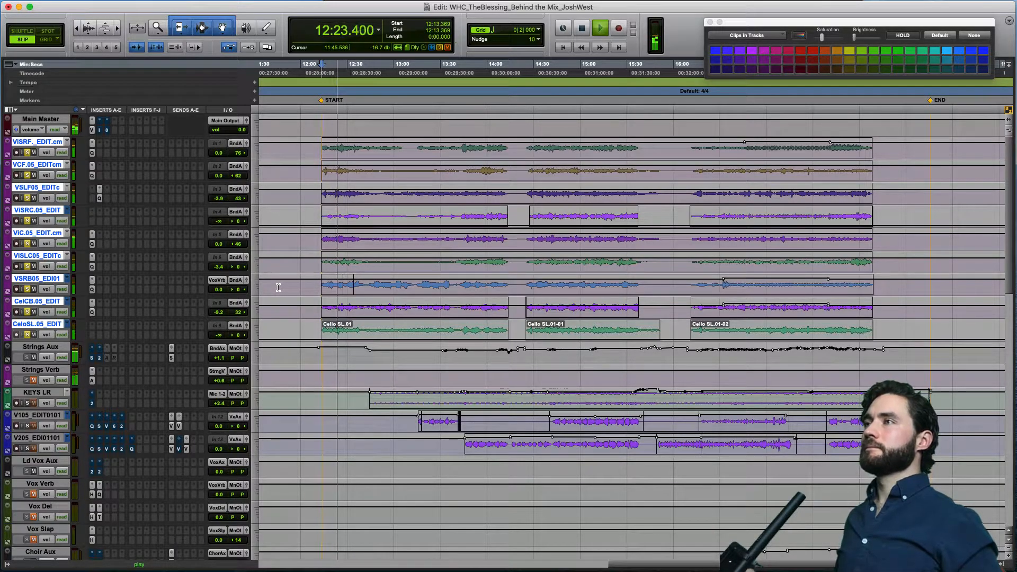
key(space)
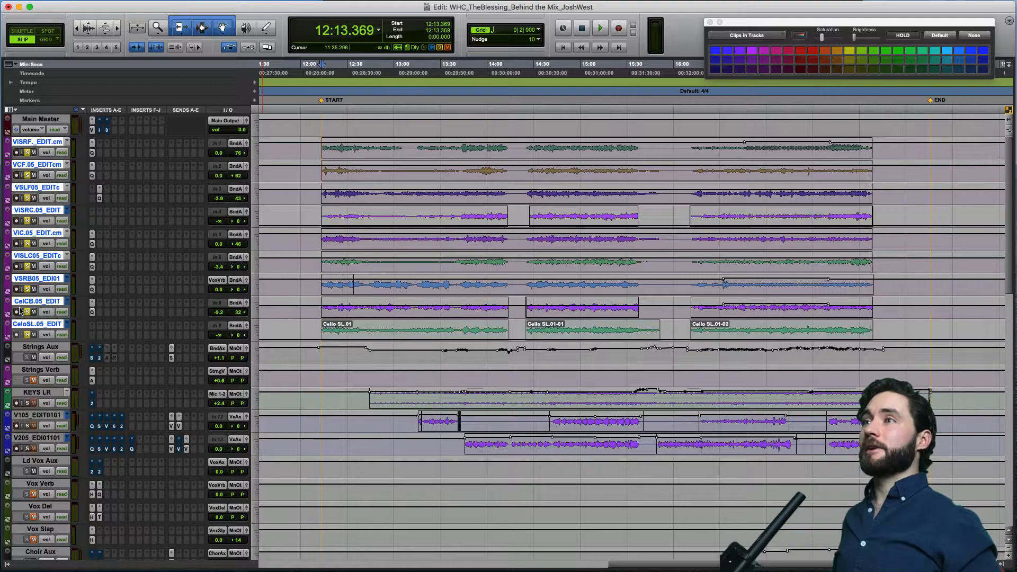
Open the SSLChannel plug-in on Strings Aux and examine its high-pass filter and its high- and low-frequency EQ bands.
click(93, 359)
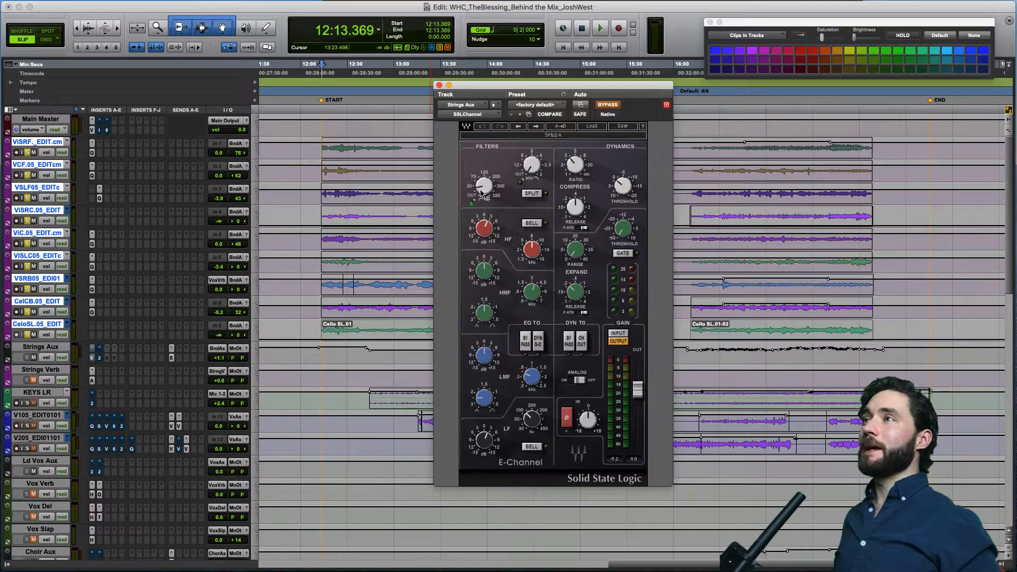
mouse_move(482, 190)
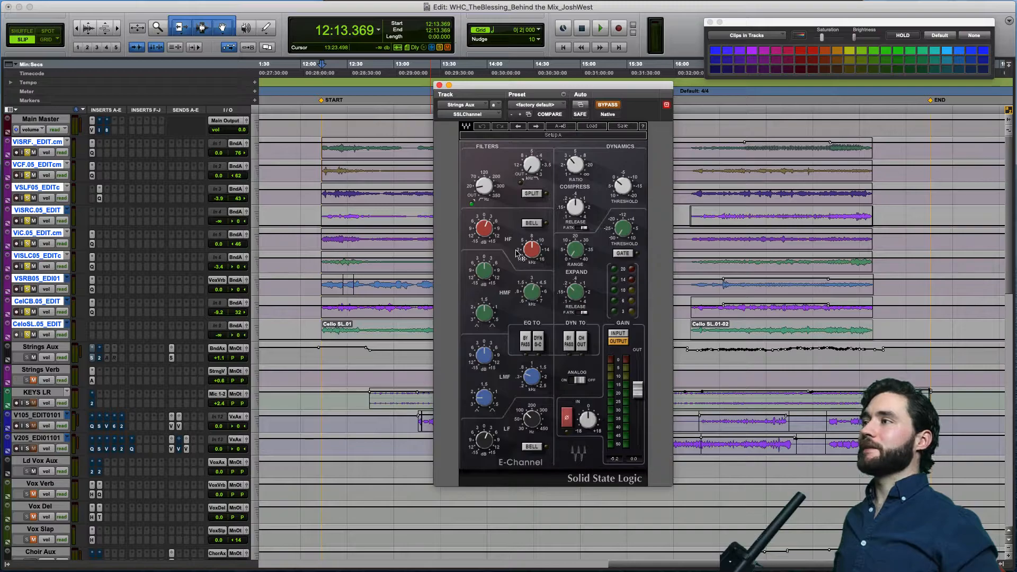
click(532, 418)
click(489, 437)
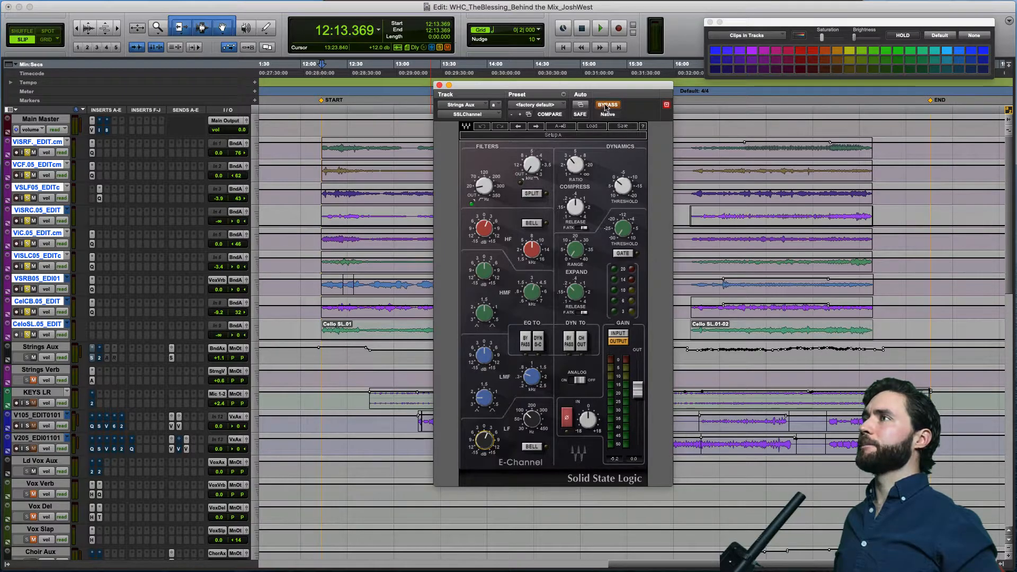
Play the strings with the Strings Aux SSLChannel bypassed, take it out of bypass, and play the same passage again.
key(space)
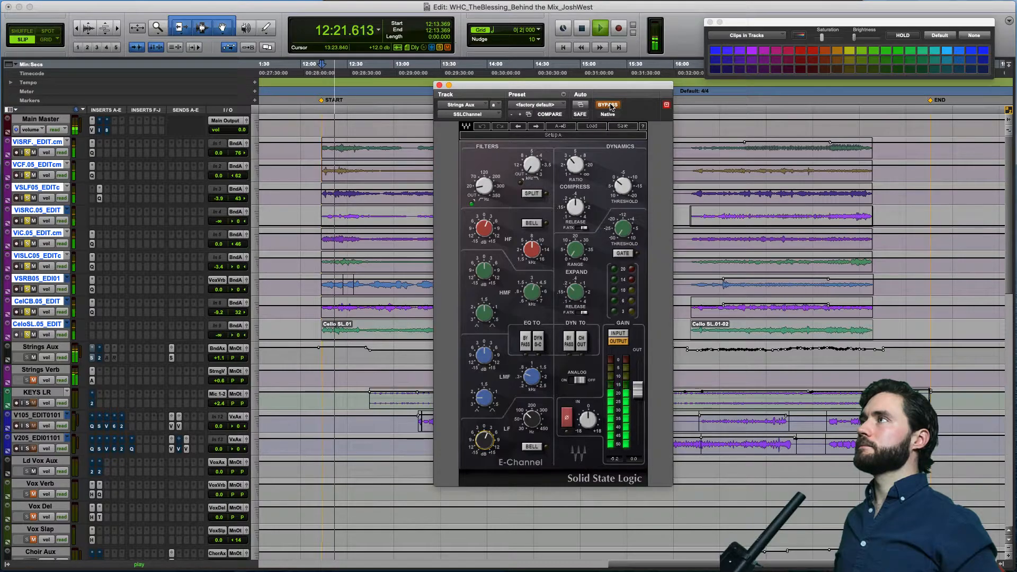
key(space)
click(611, 105)
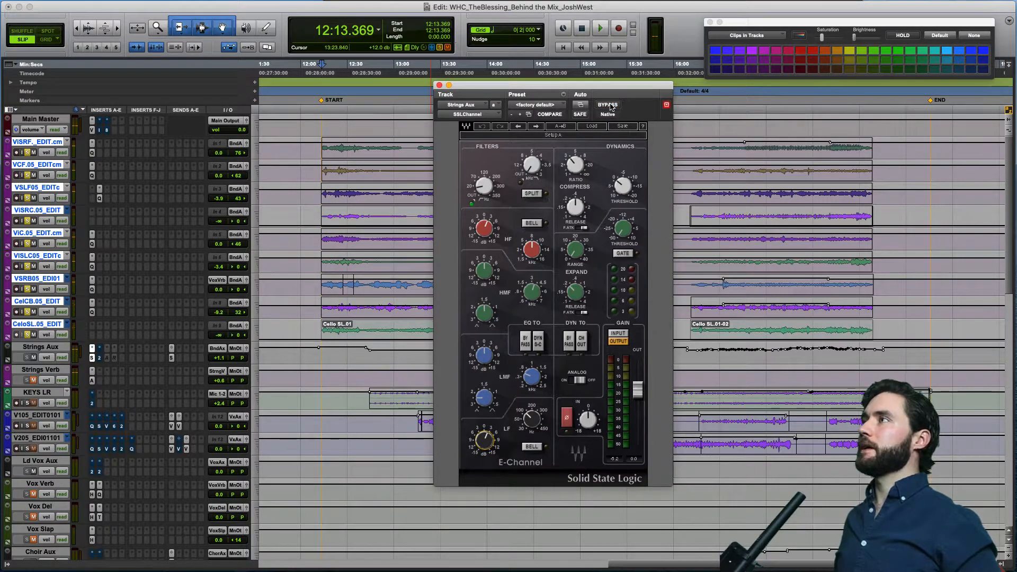
key(space)
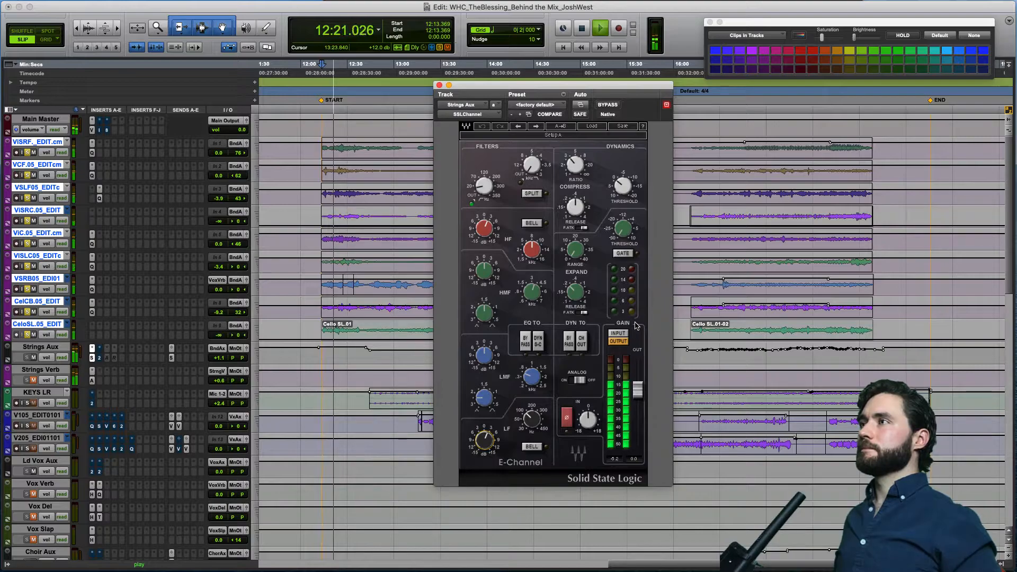
key(space)
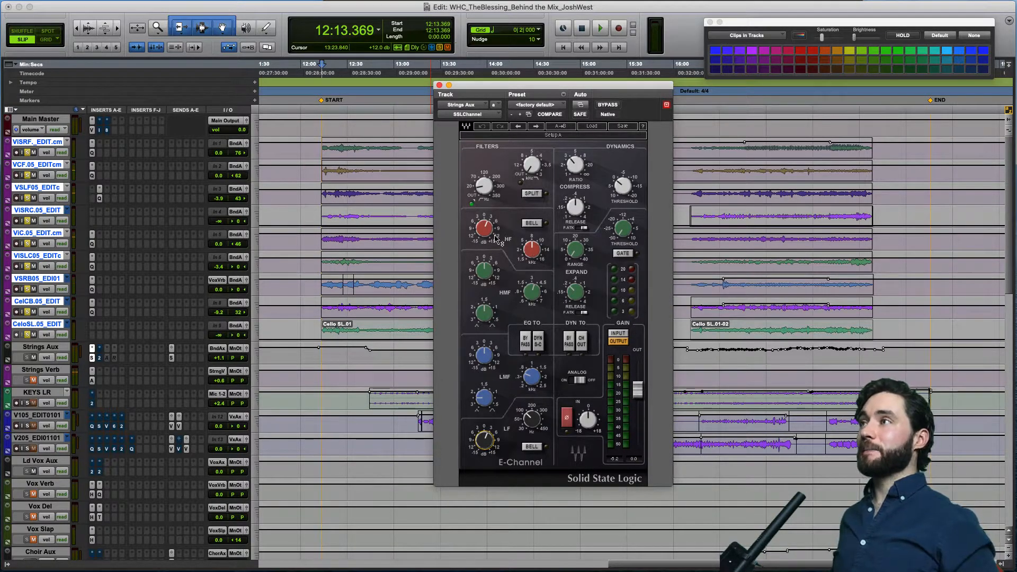
Examine the SSLChannel's high-frequency EQ and compressor ratio, and close the plug-in.
mouse_move(496, 240)
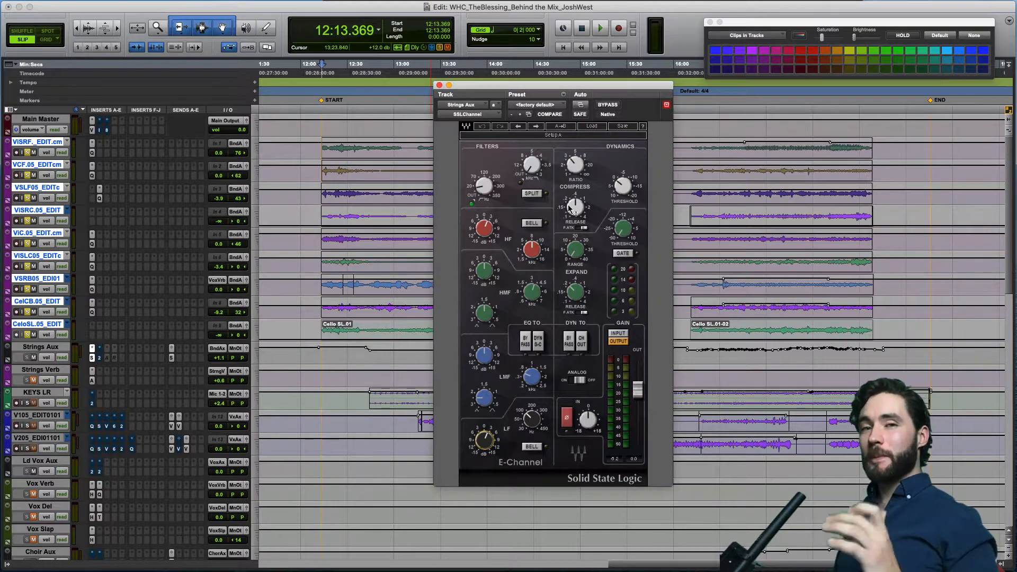
click(574, 167)
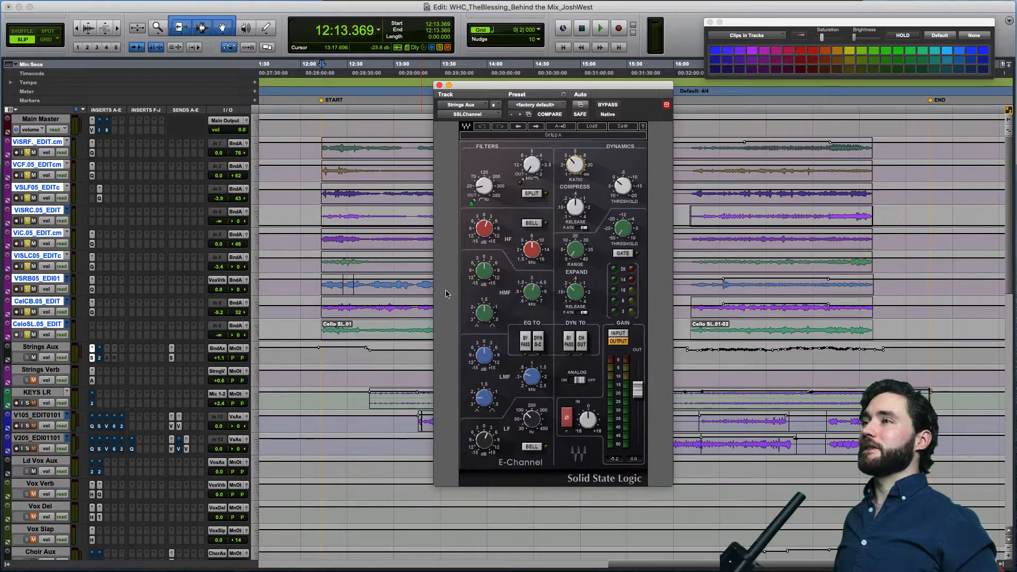
click(439, 85)
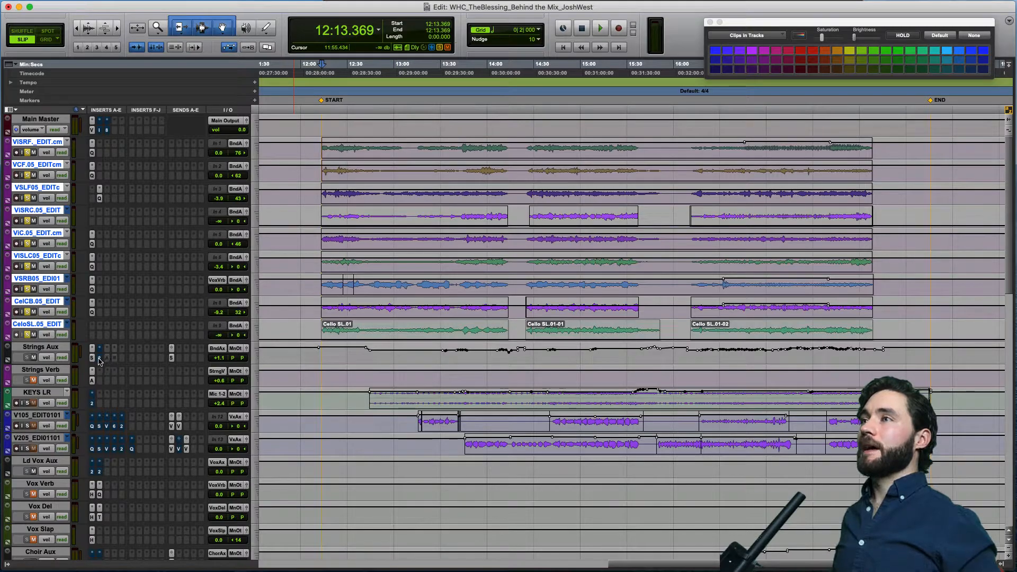
Open Neutron 2 on Strings Aux and take it out of bypass.
click(99, 358)
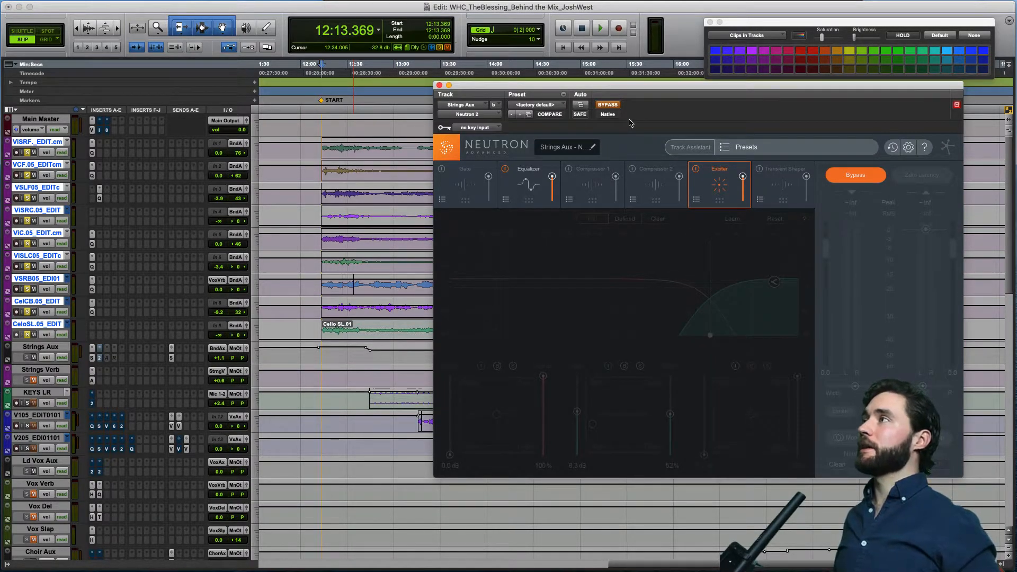
drag(622, 89, 511, 58)
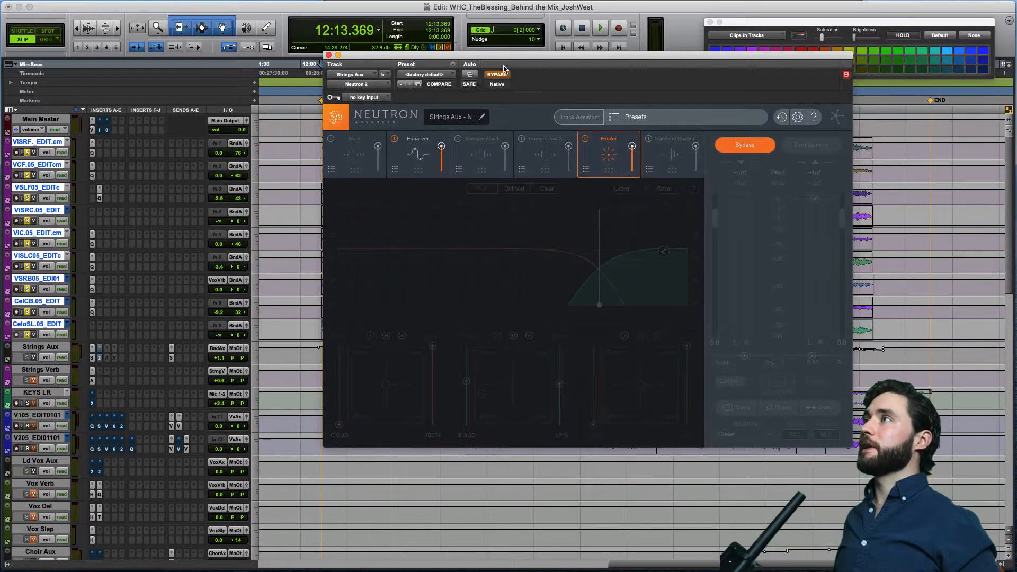
click(497, 76)
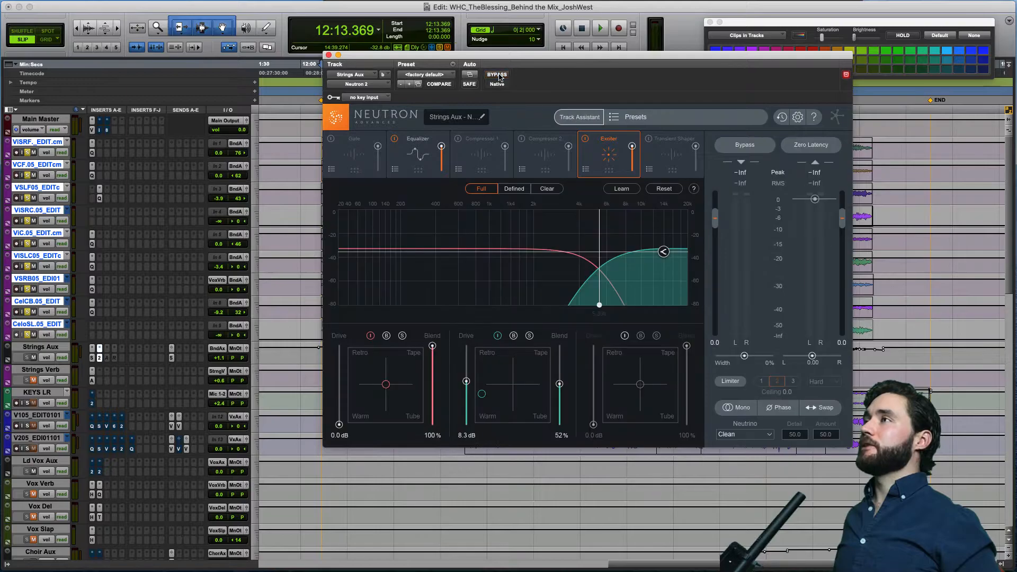
Examine band 5 in Neutron 2's Equalizer and the multiband settings in its Exciter.
click(437, 146)
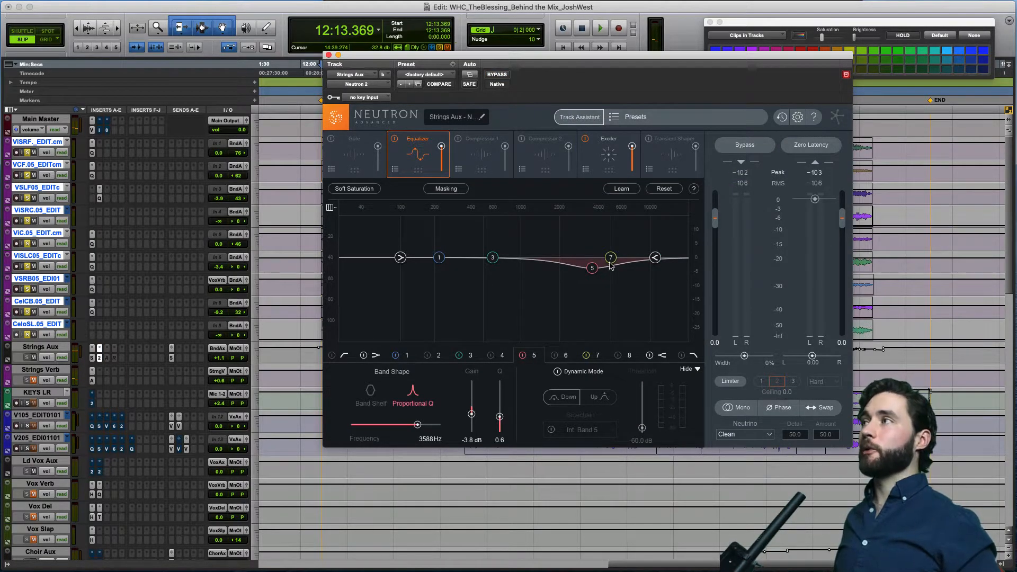
click(593, 269)
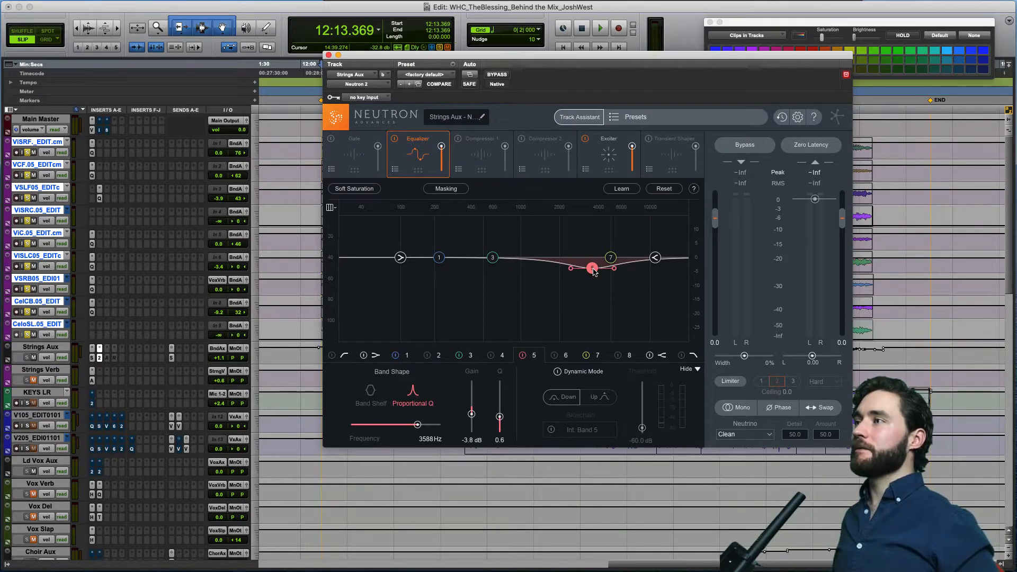
click(600, 164)
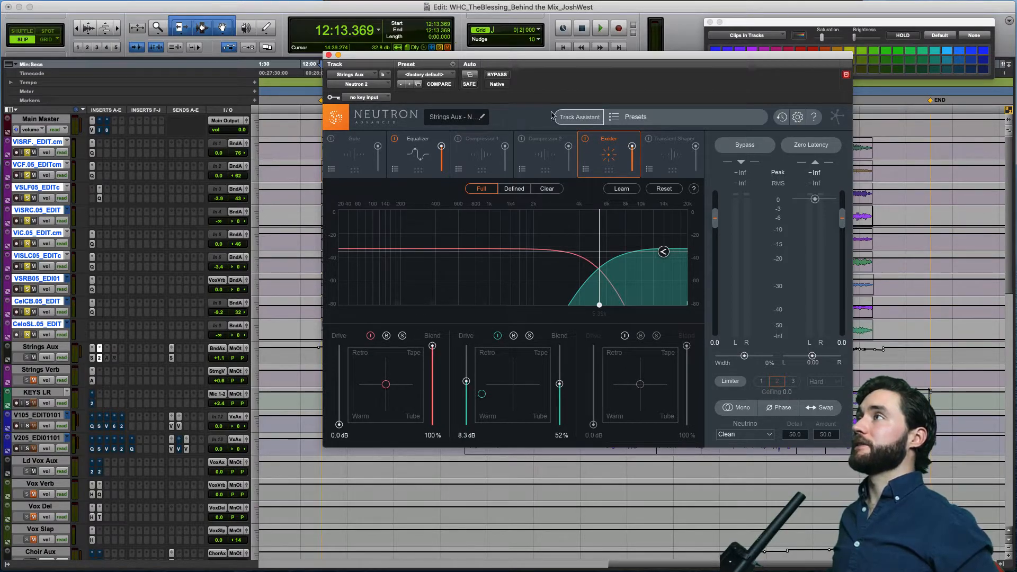
Play the soloed strings and compare Neutron 2 active and bypassed, leaving it active.
key(space)
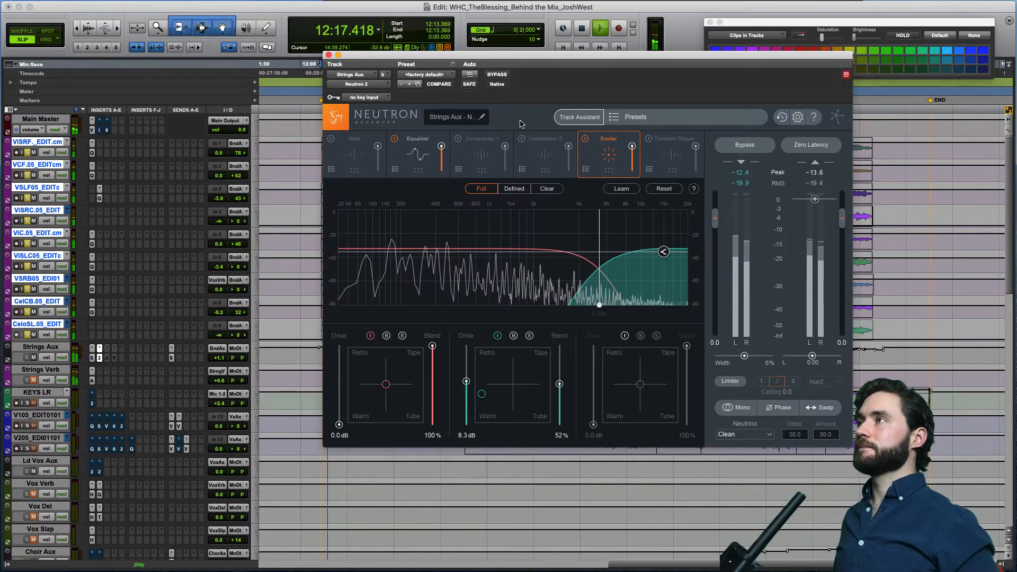
click(498, 75)
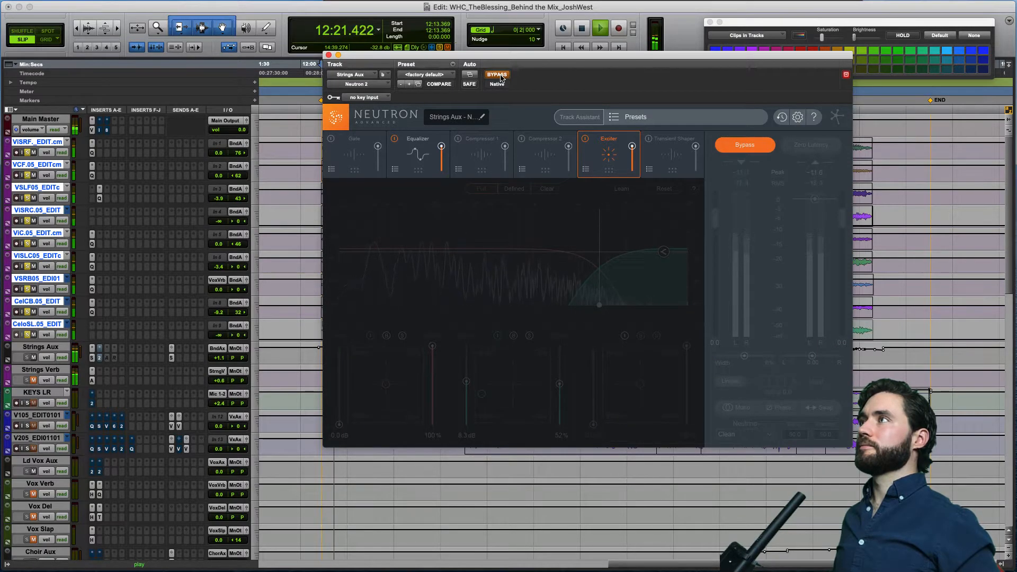
click(497, 74)
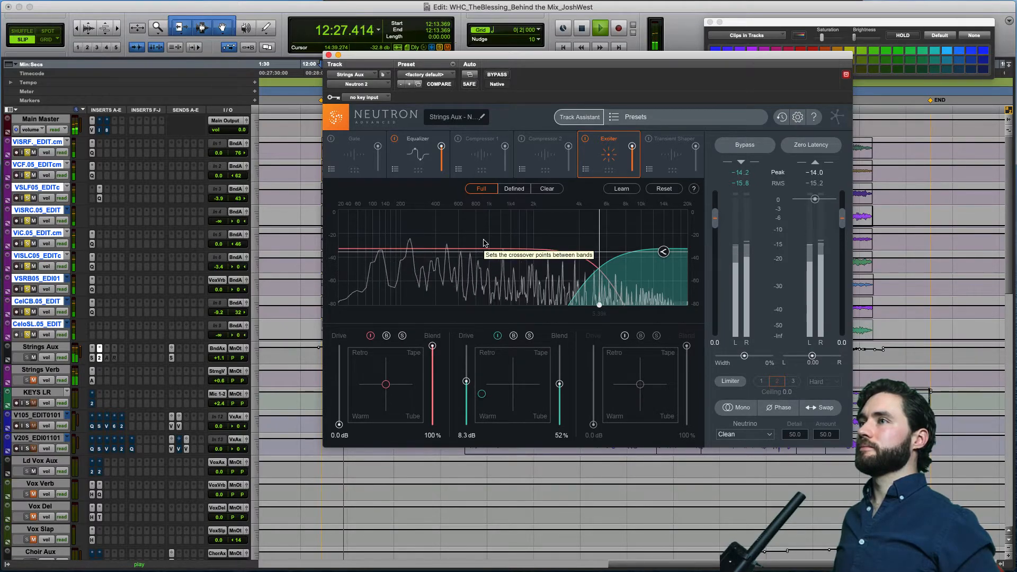
Stop playback, closing Neutron 2, and open the Abbey Road Chambers plug-in on the Strings Verb track.
key(space)
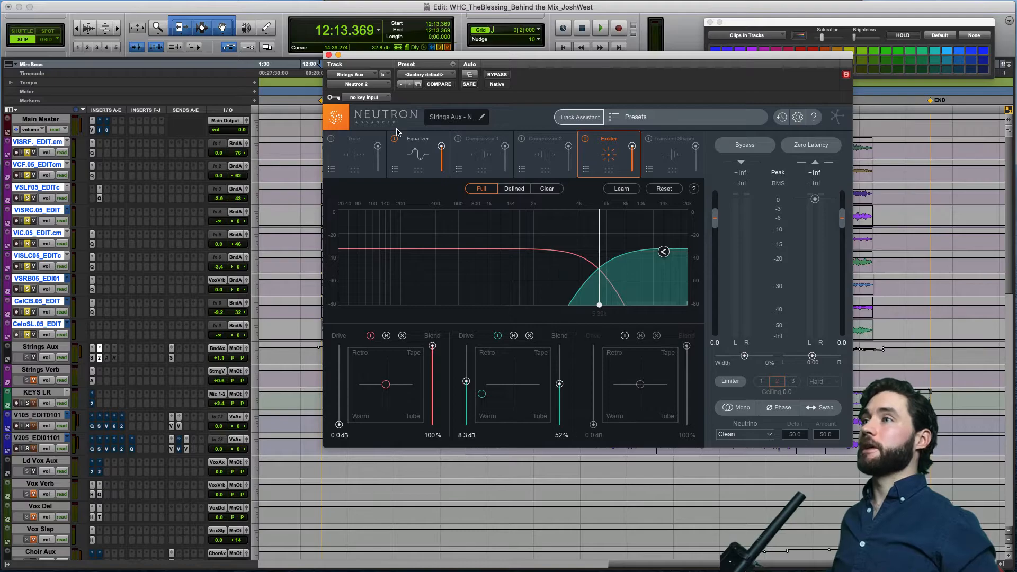
click(328, 55)
click(53, 371)
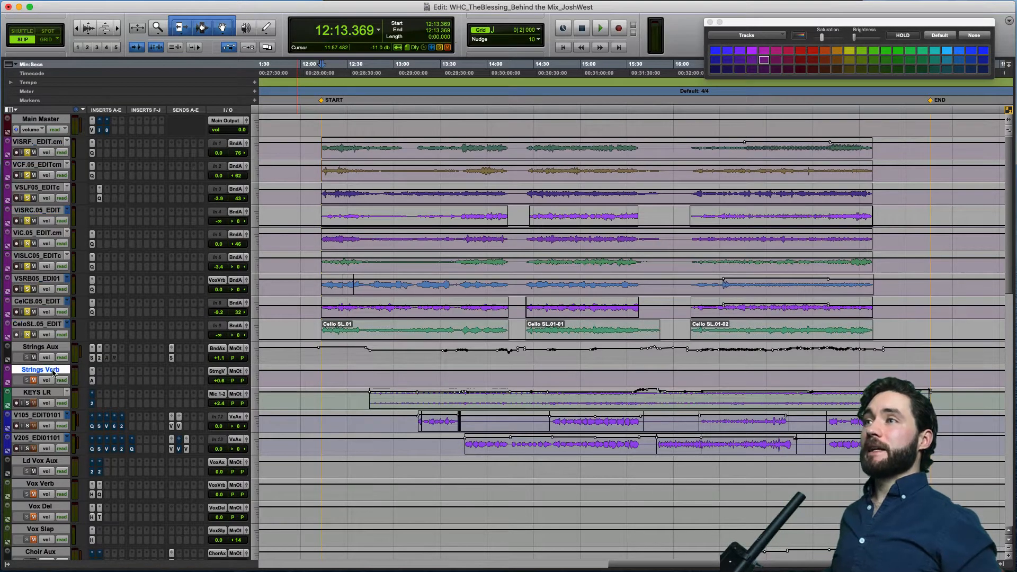
click(92, 381)
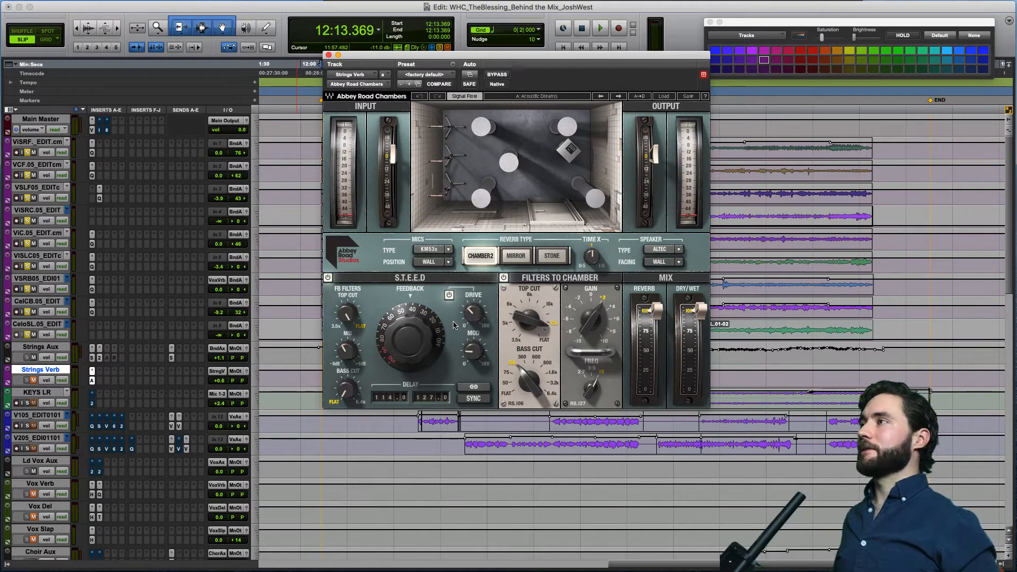
Unmute the Strings Verb track and play the soloed strings with the reverb.
click(35, 381)
key(space)
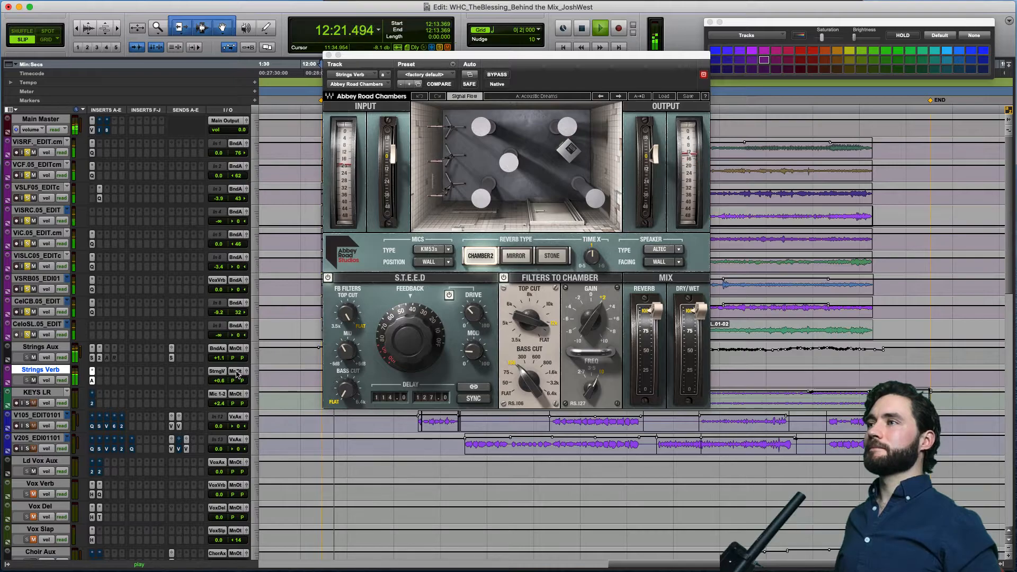
key(space)
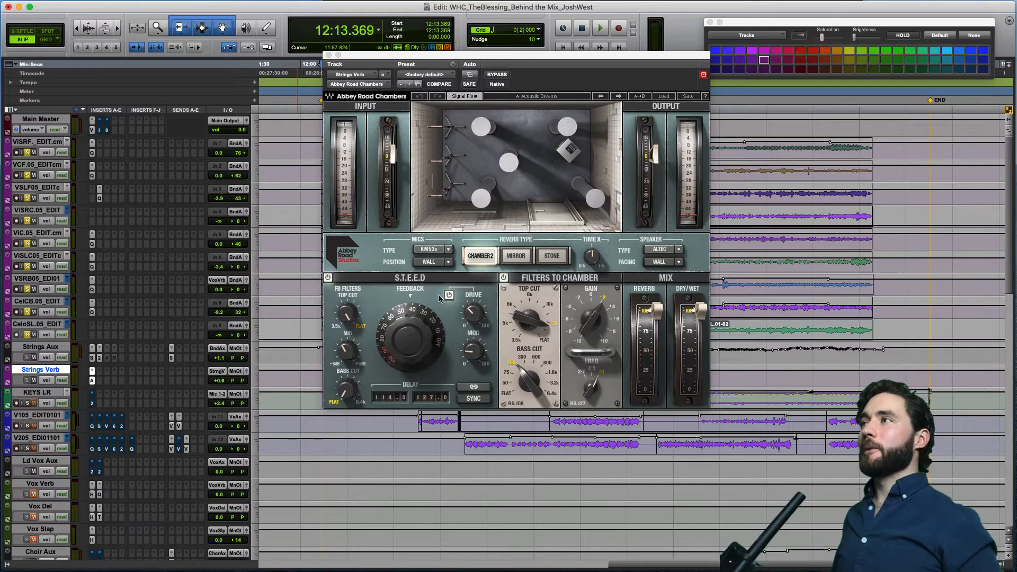
Compare the soloed strings with Strings Verb muted and unmuted, leaving it unmuted, and close Abbey Road Chambers.
mouse_move(420, 314)
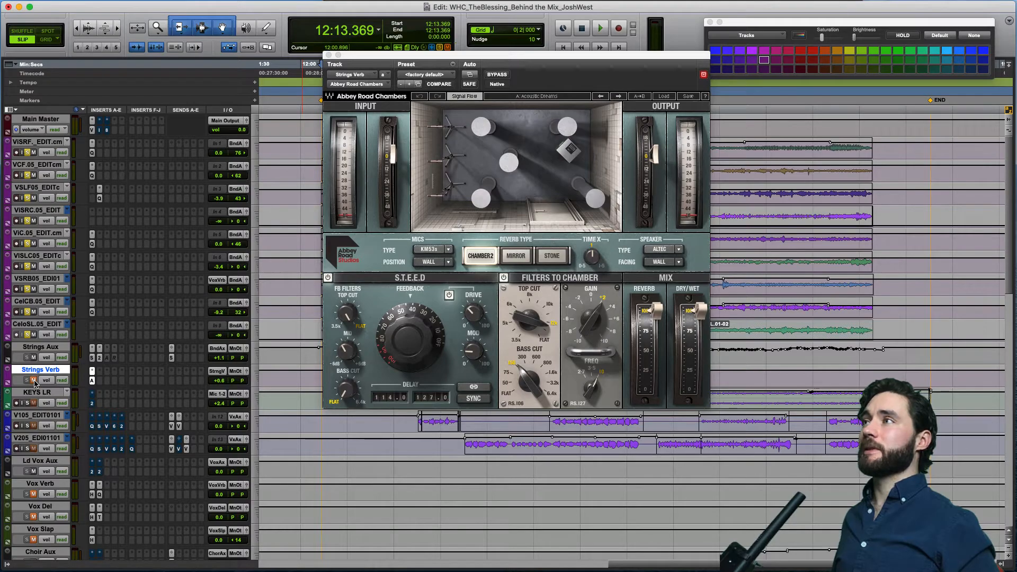
key(space)
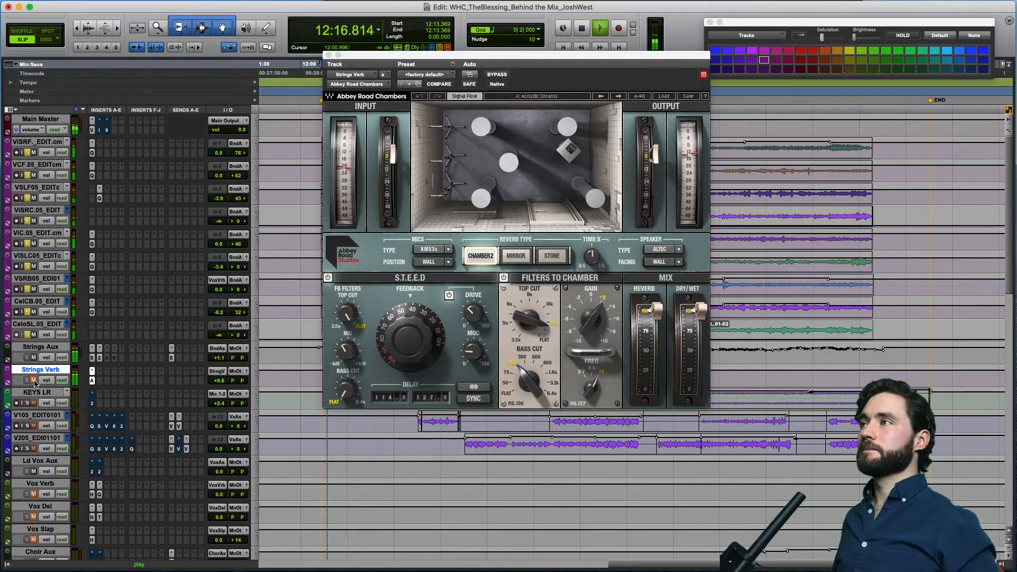
key(space)
key(space)
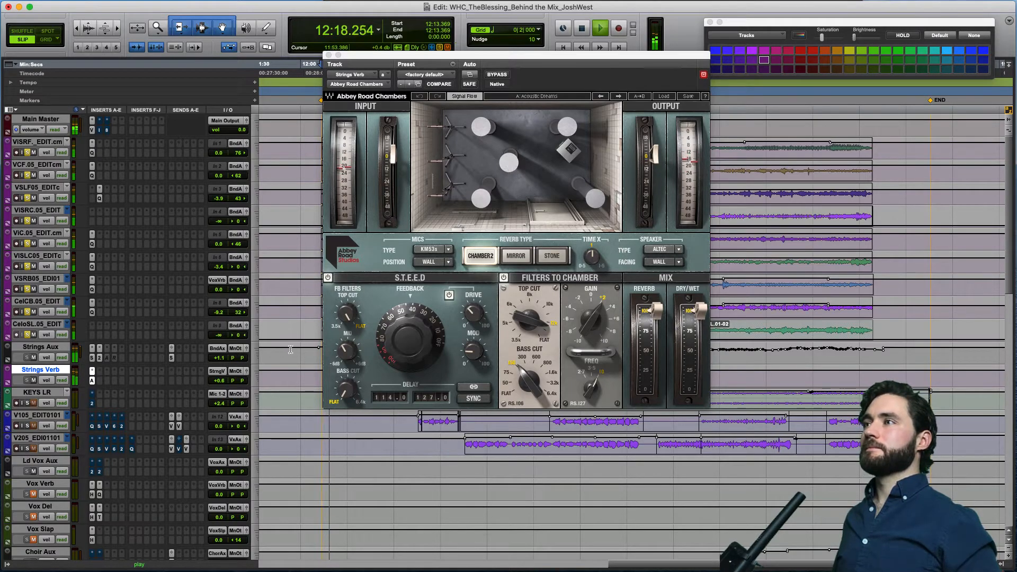
key(space)
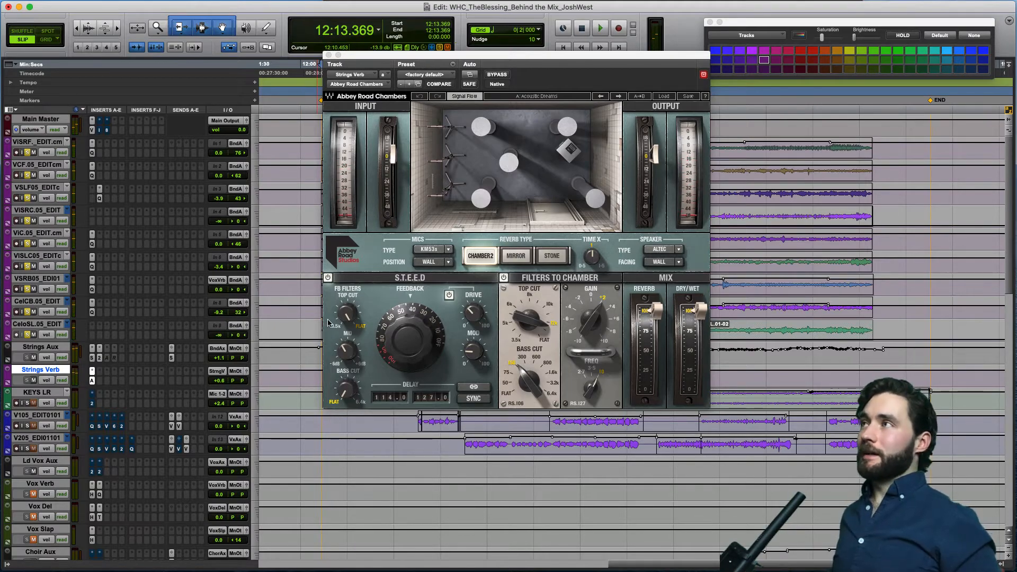
click(328, 56)
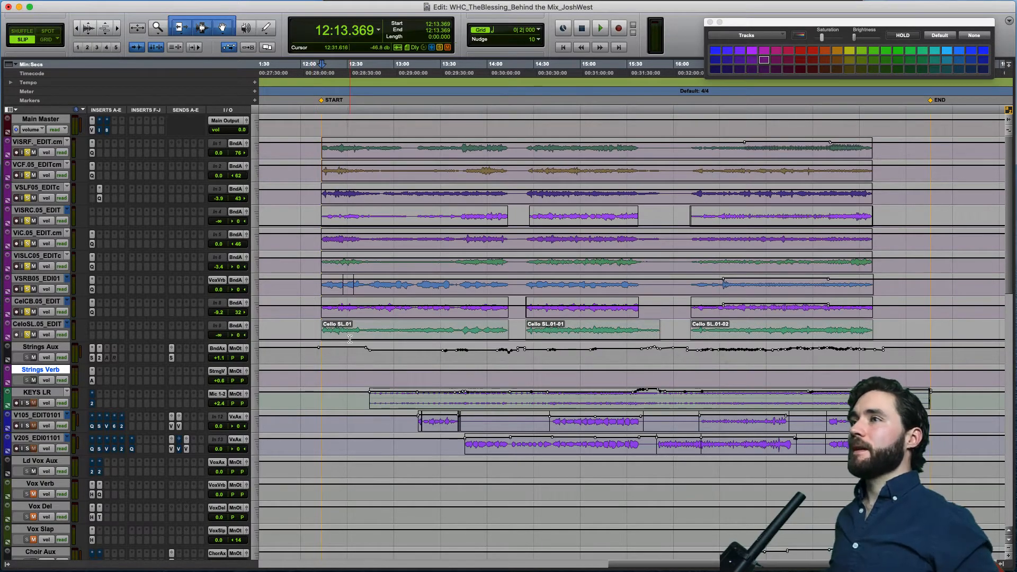
Set the Strings Aux track height to large and examine its volume automation across the song.
click(320, 356)
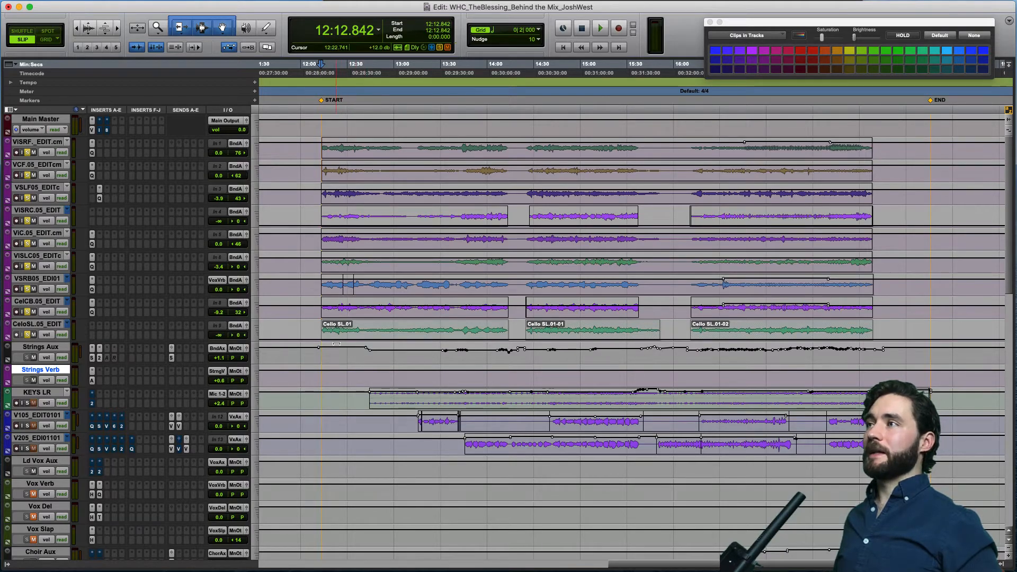
click(257, 356)
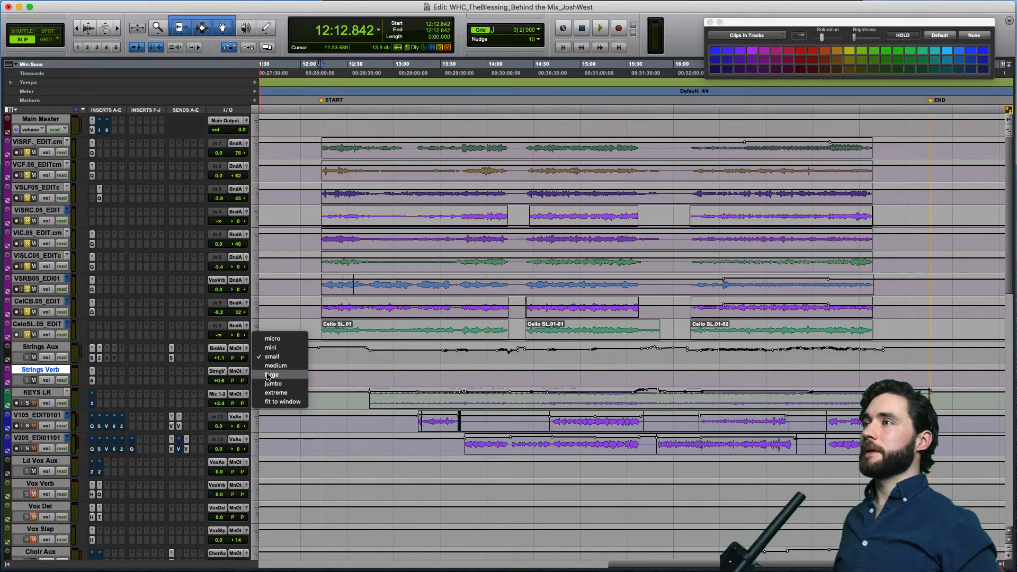
click(271, 375)
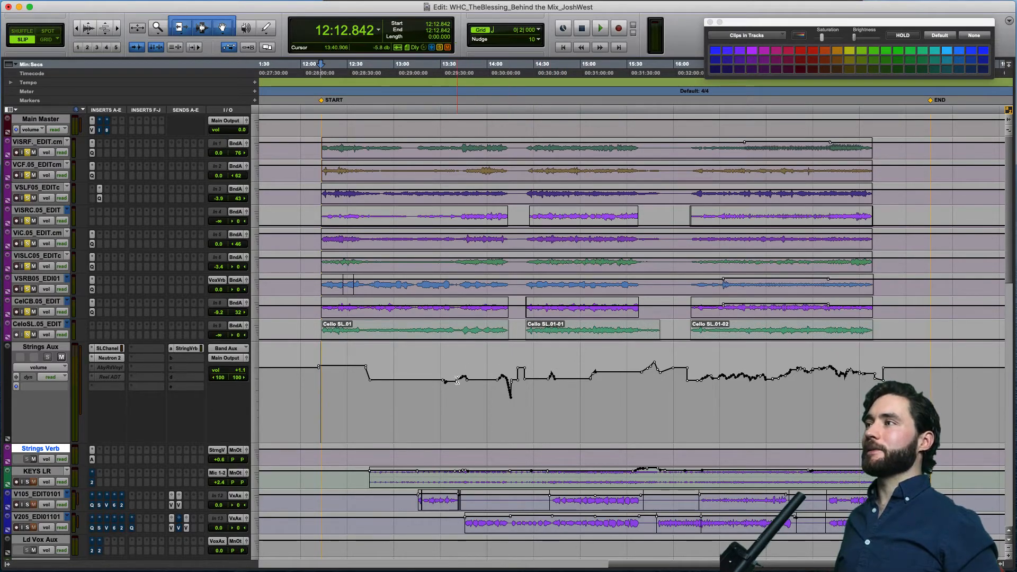
click(443, 394)
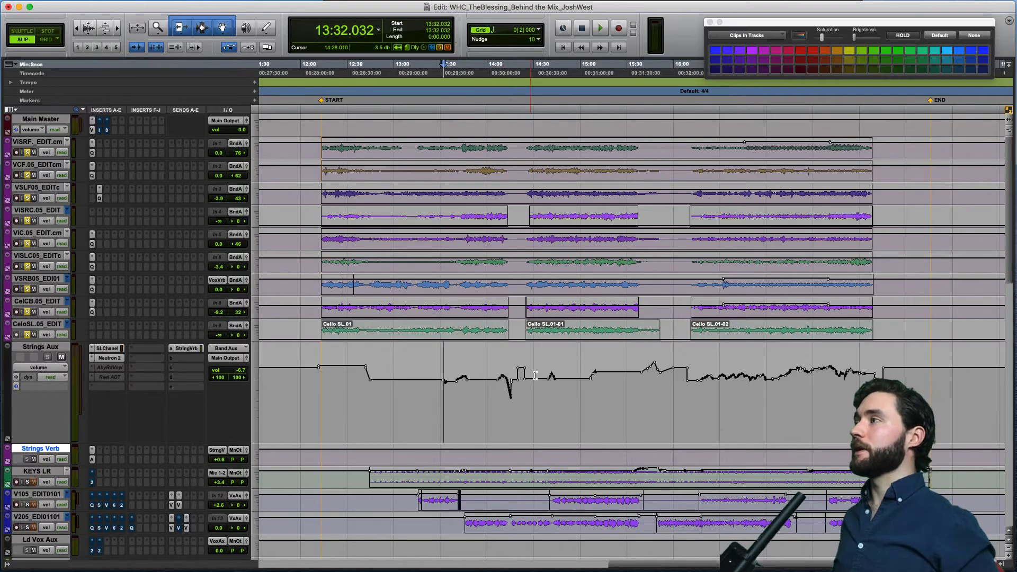
scroll(603, 377, right, 2)
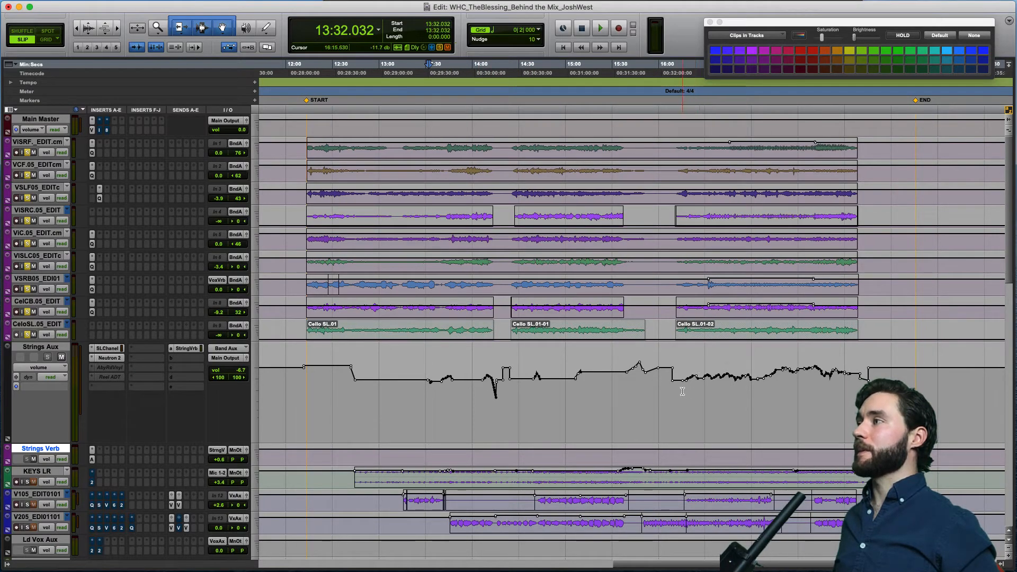